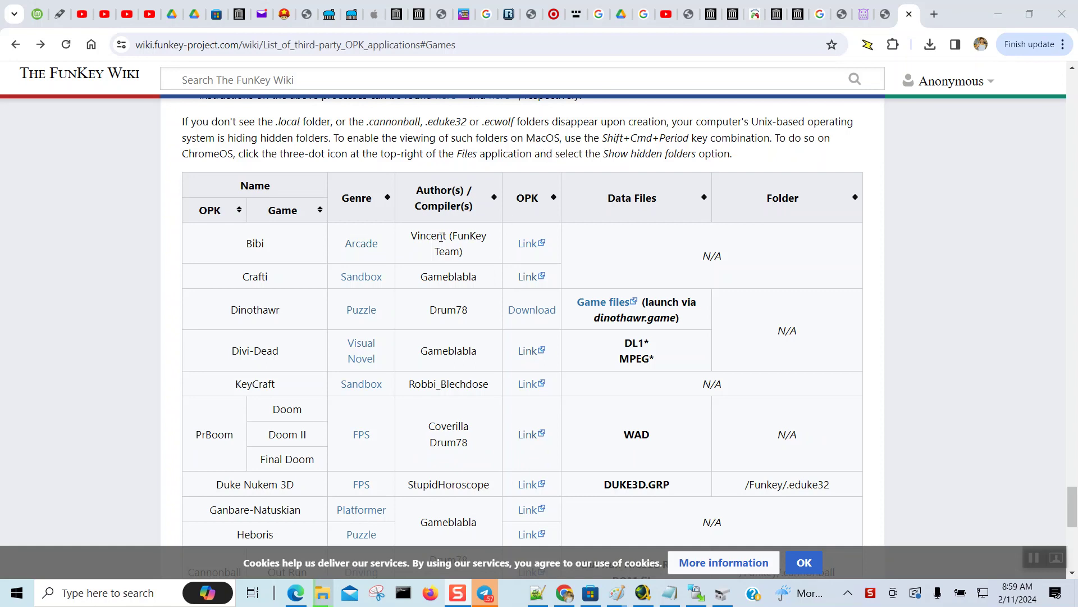
- Follow the Bibi OPK link from the wiki games table twice, landing on GitHub's 404 page
left_click(527, 245)
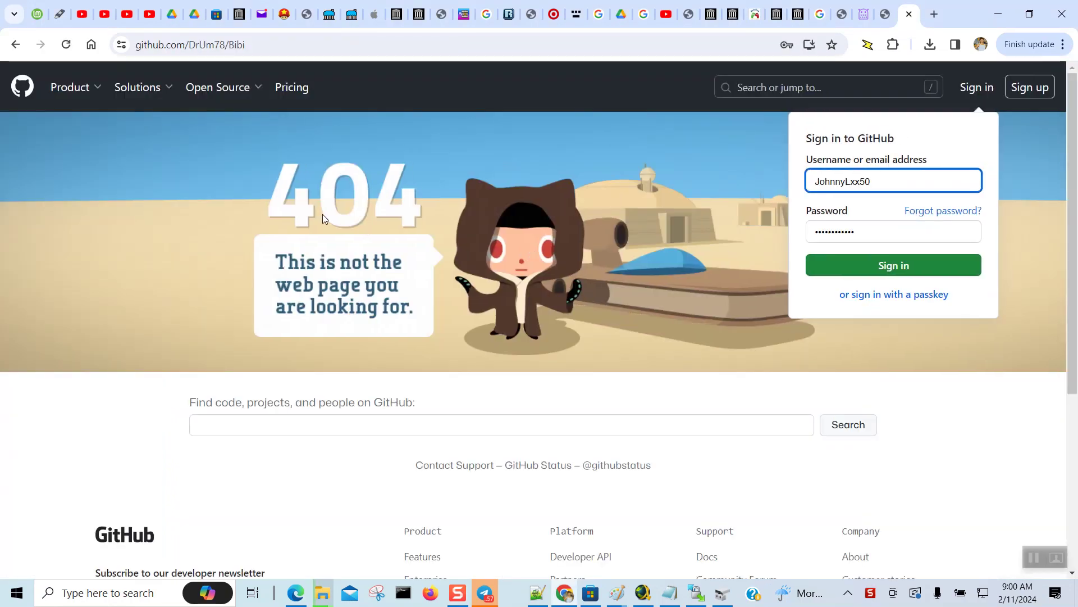
left_click(15, 44)
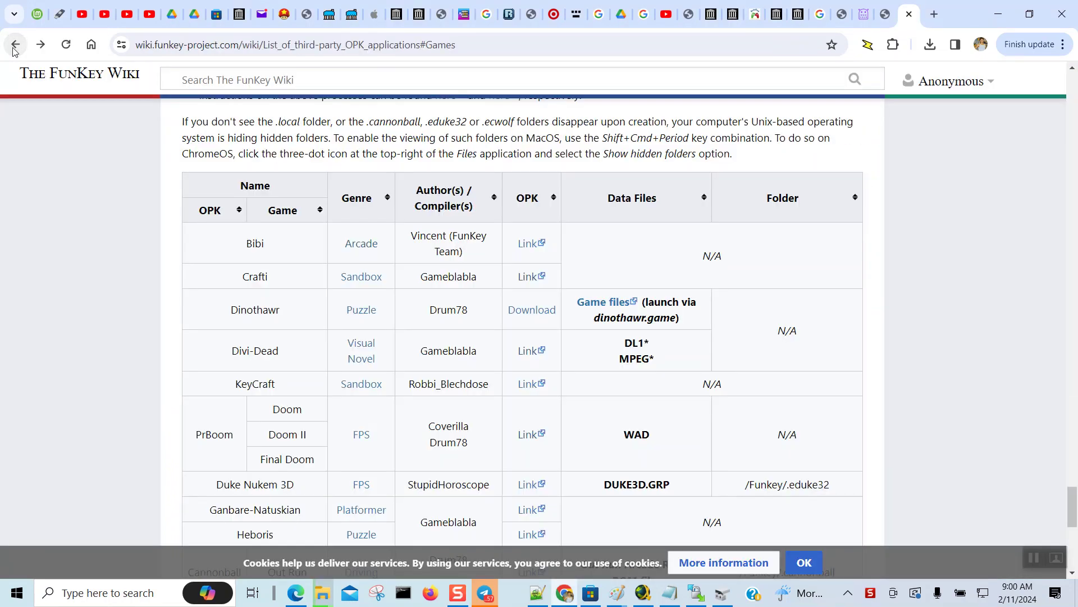
left_click(529, 243)
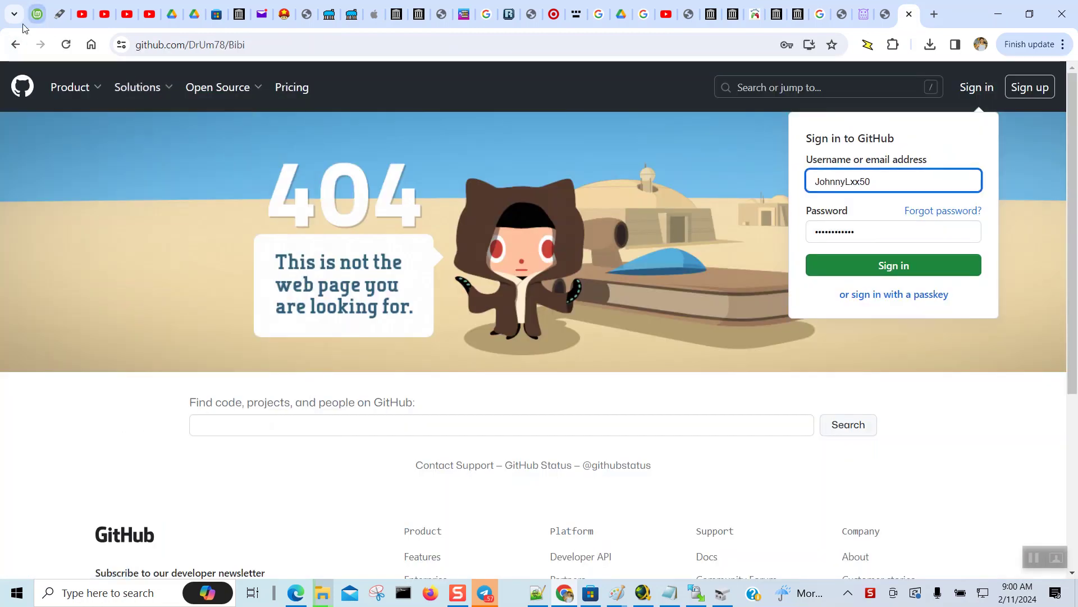
- Go back to the wiki and open KeyCraft's 1.1.0 release page, scrolled down to its Assets
left_click(15, 45)
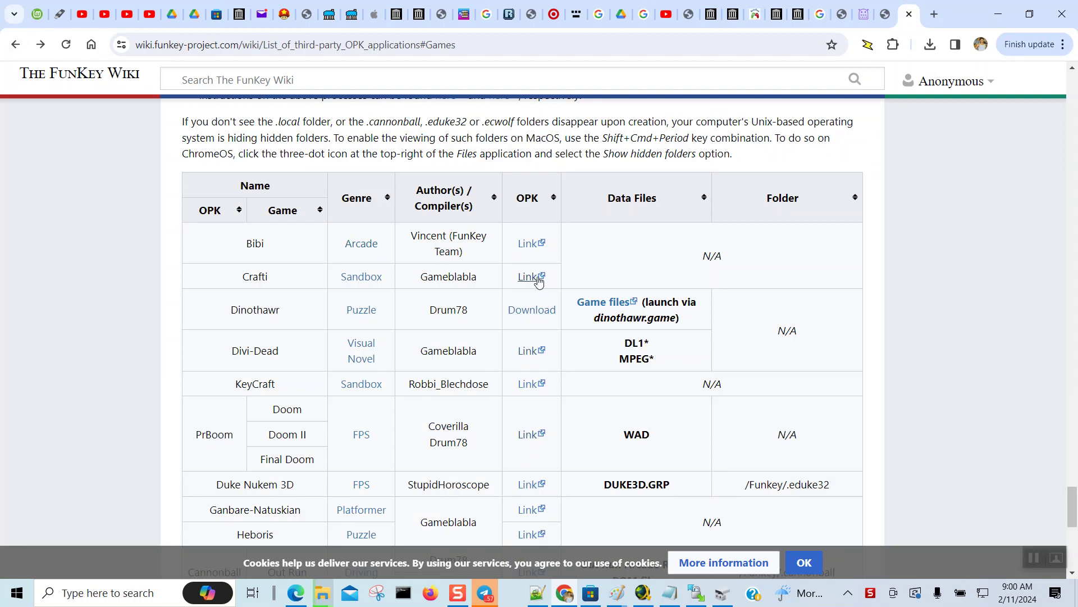
left_click(531, 386)
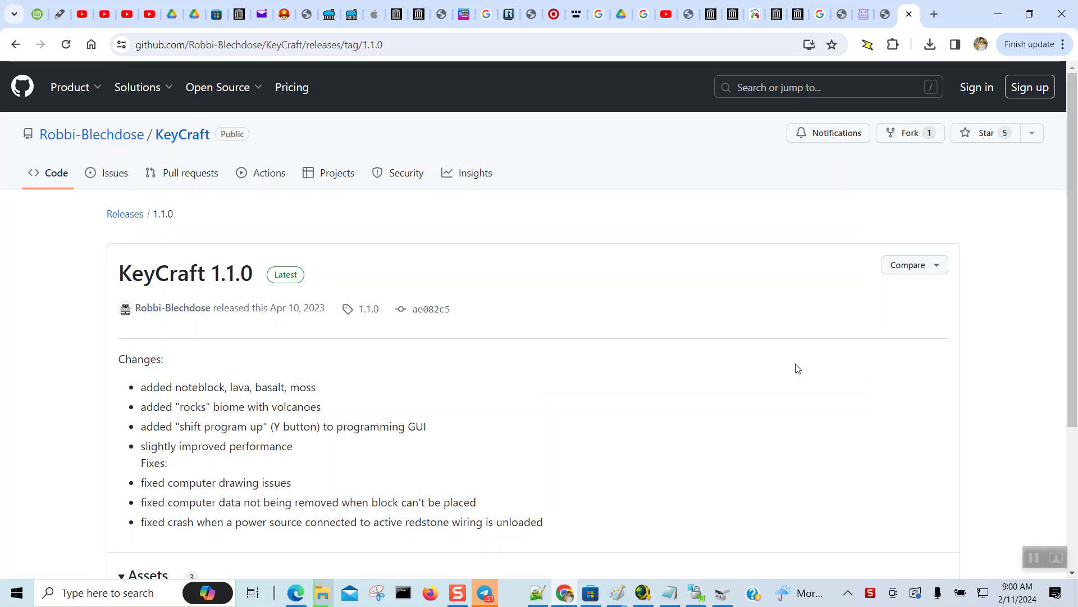
left_click_drag(1073, 326, 1075, 435)
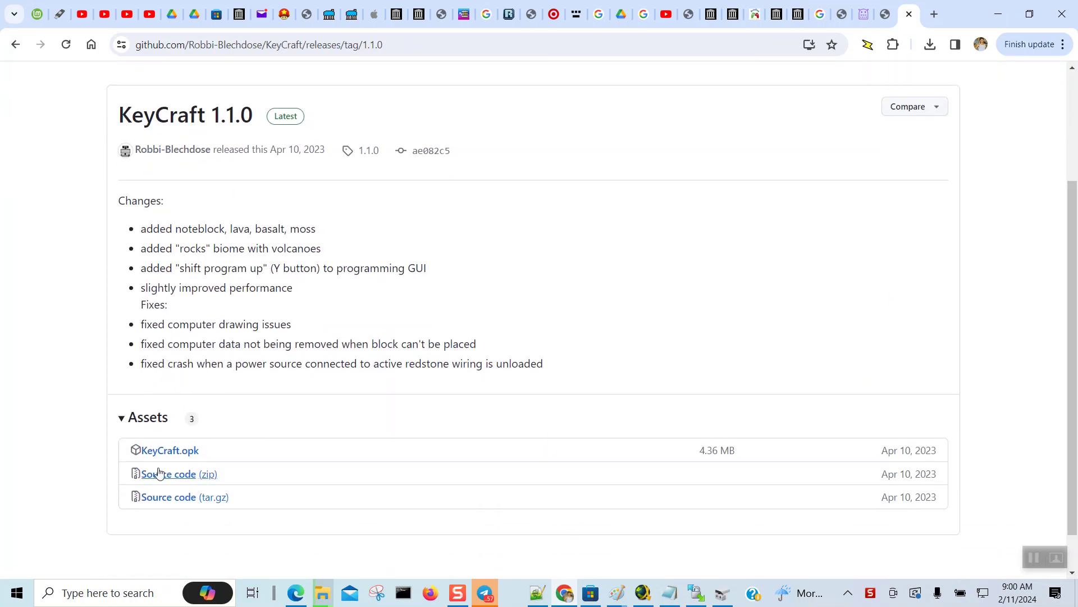
- Save KeyCraft.opk into E:\Funkey OS for RG Nano\SDCARD\Native games, then return to the wiki
left_click(193, 452)
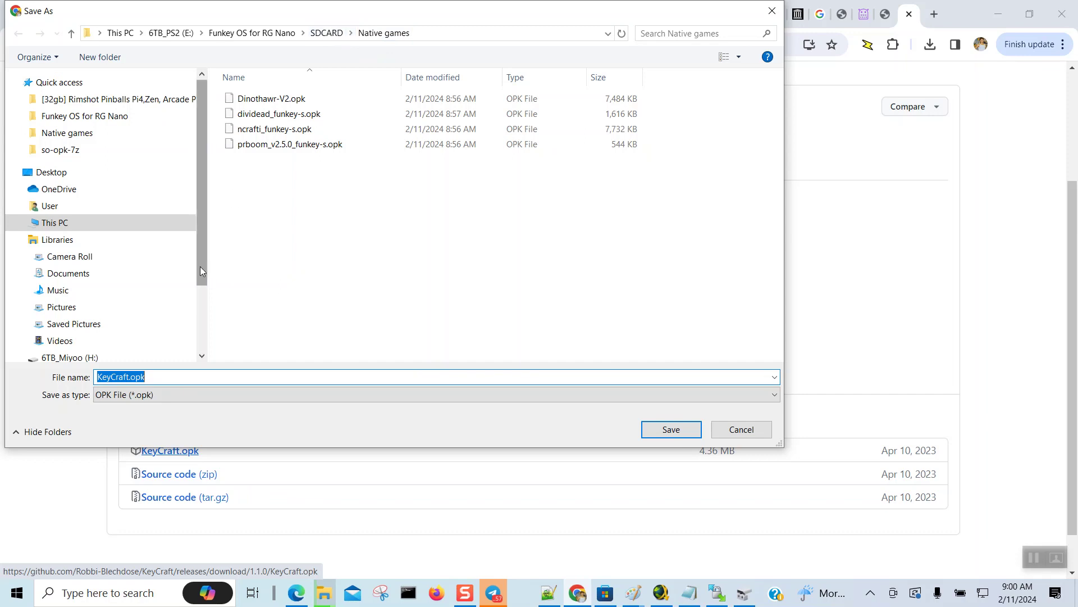
left_click_drag(202, 271, 215, 342)
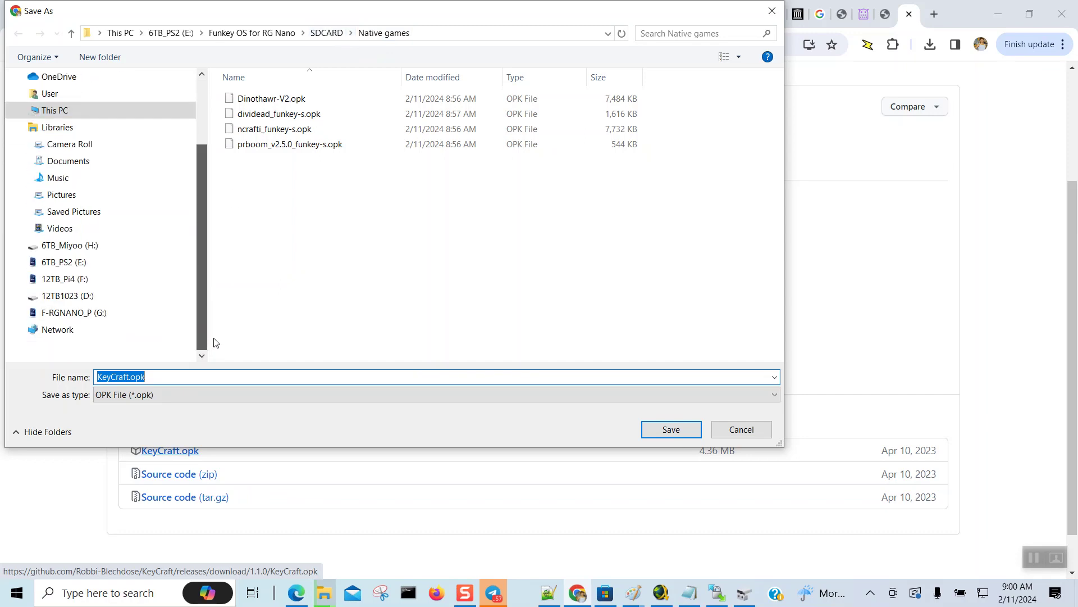
left_click(89, 318)
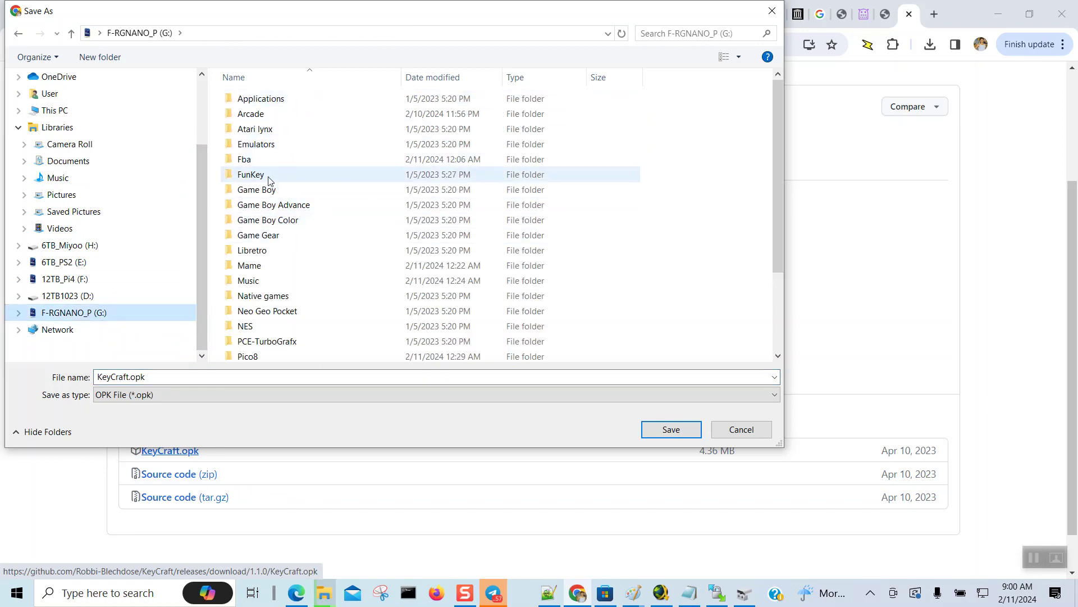
double_click(282, 298)
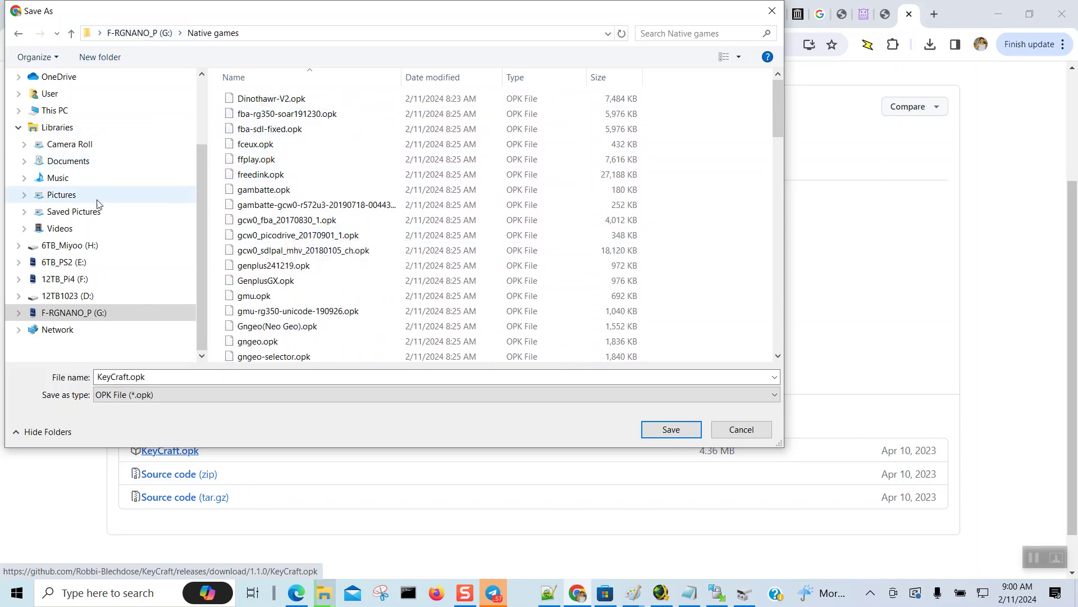
left_click(92, 263)
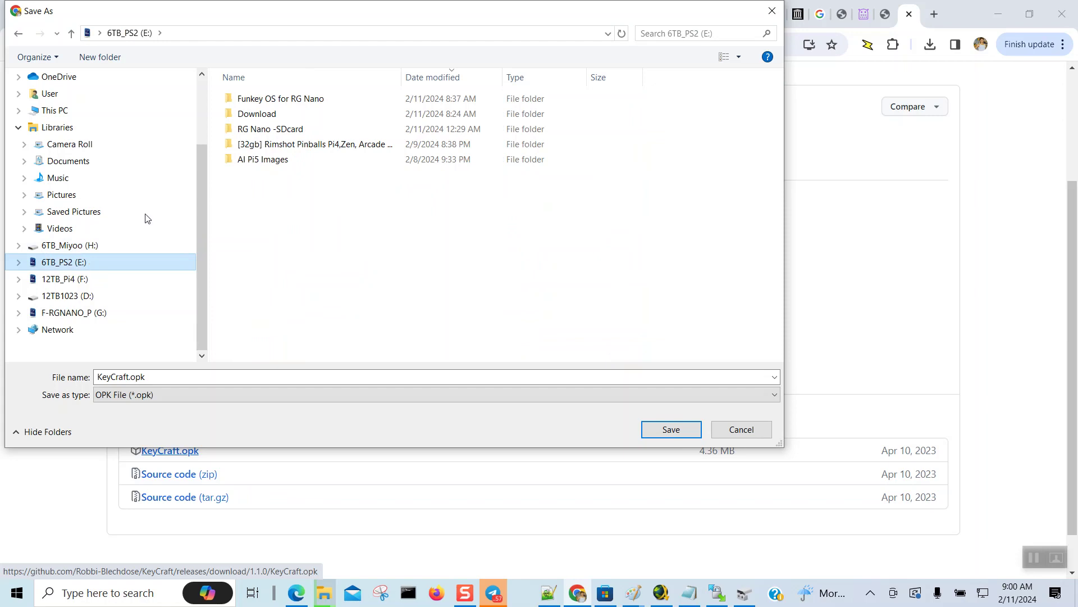
double_click(292, 102)
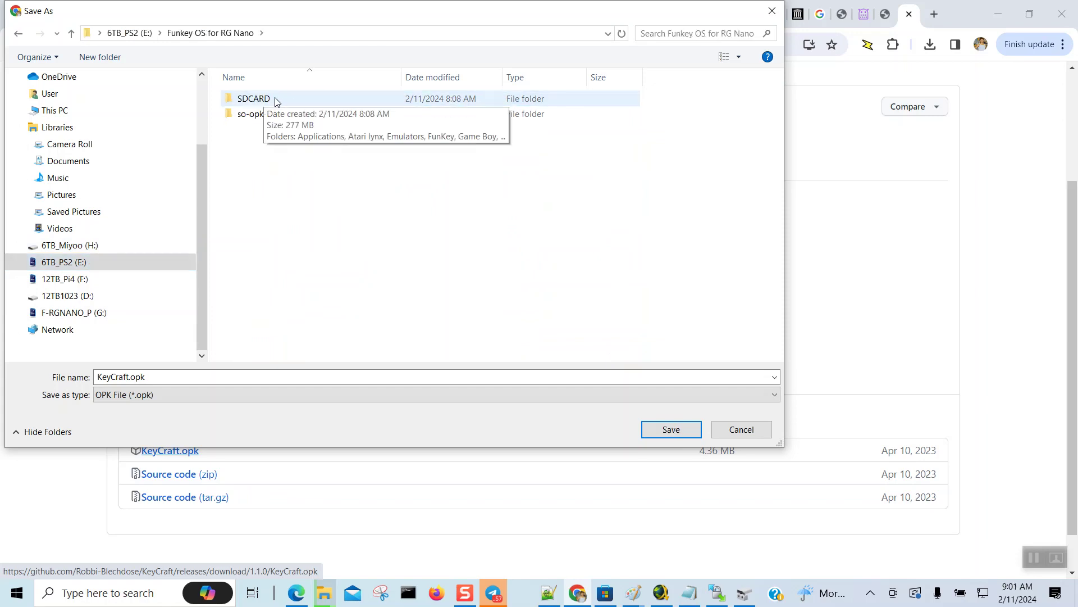
double_click(276, 101)
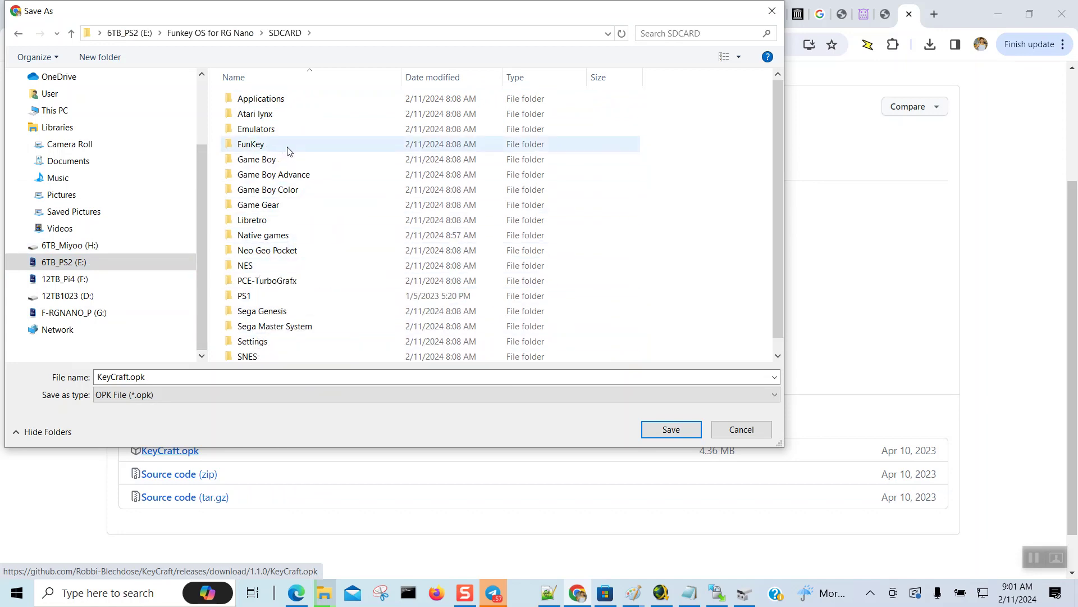
double_click(271, 238)
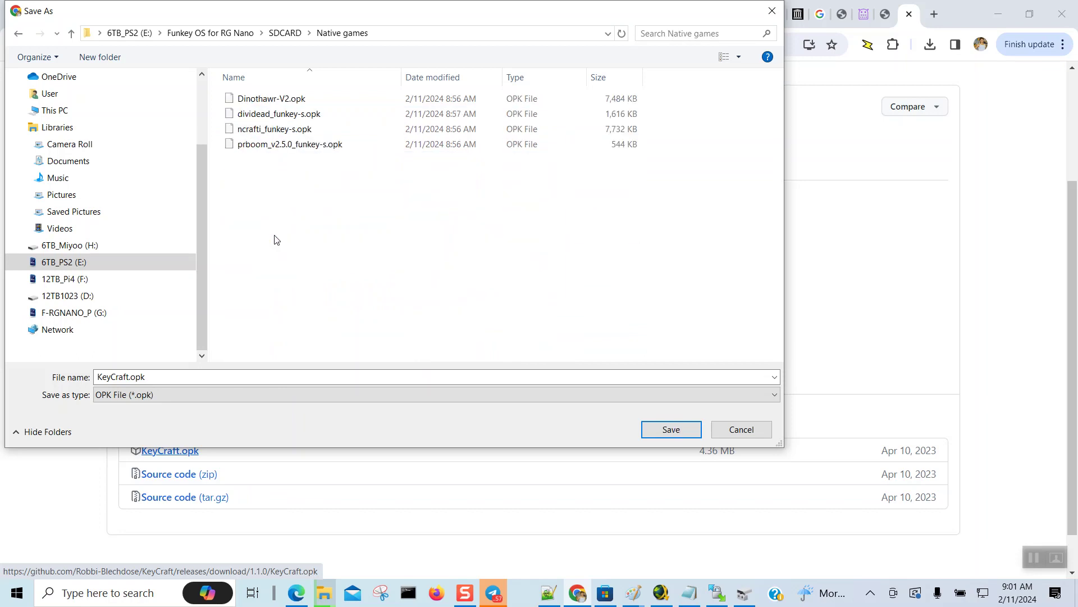
left_click(671, 429)
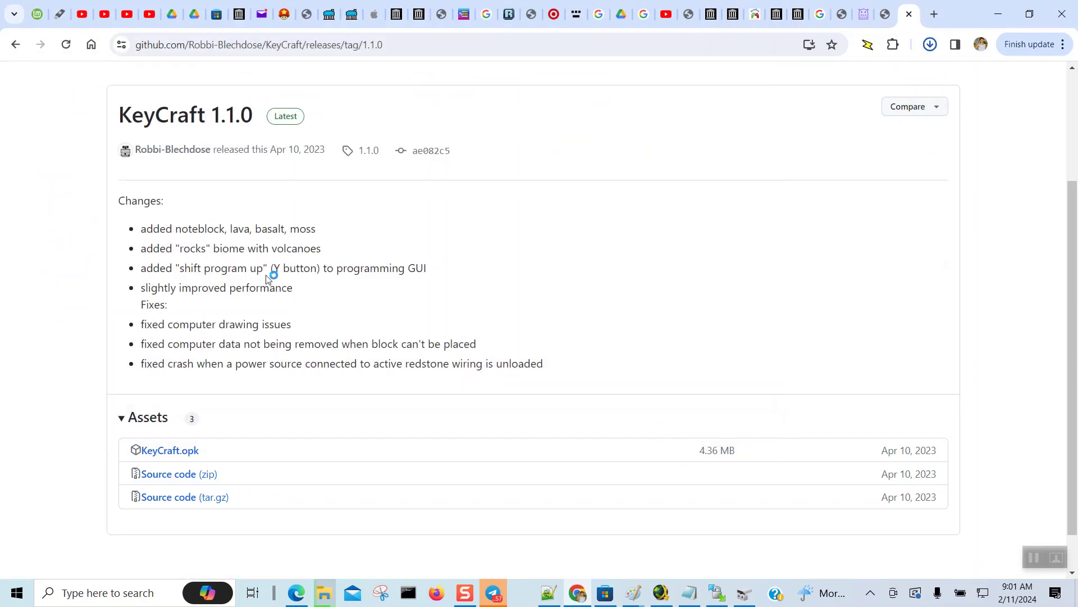
left_click(15, 46)
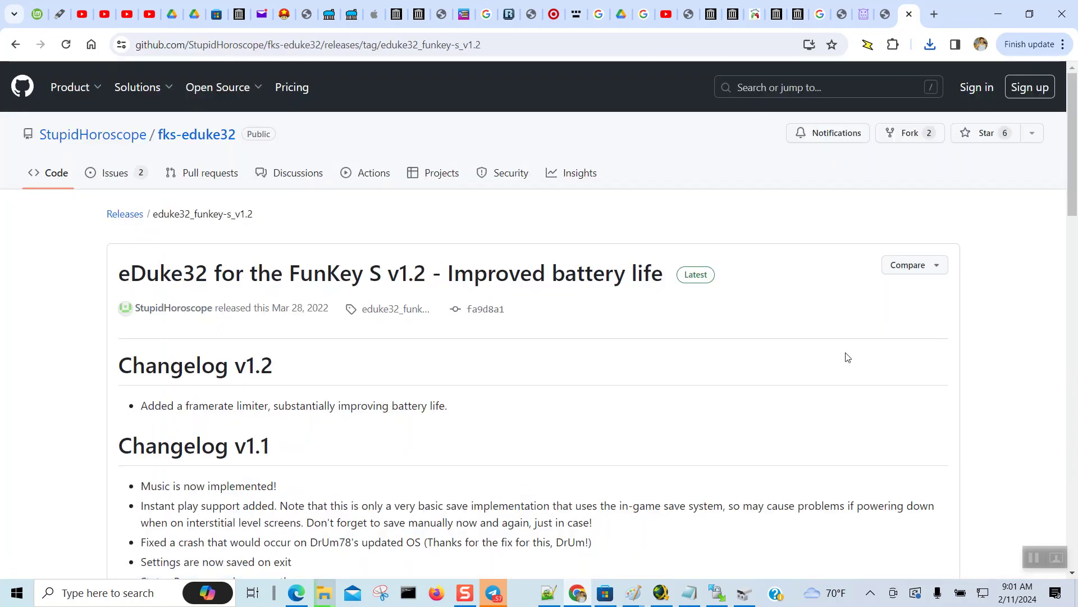
- Scroll the eDuke32 for the FunKey S v1.2 release page down to its Assets list
left_click_drag(1073, 209, 1076, 579)
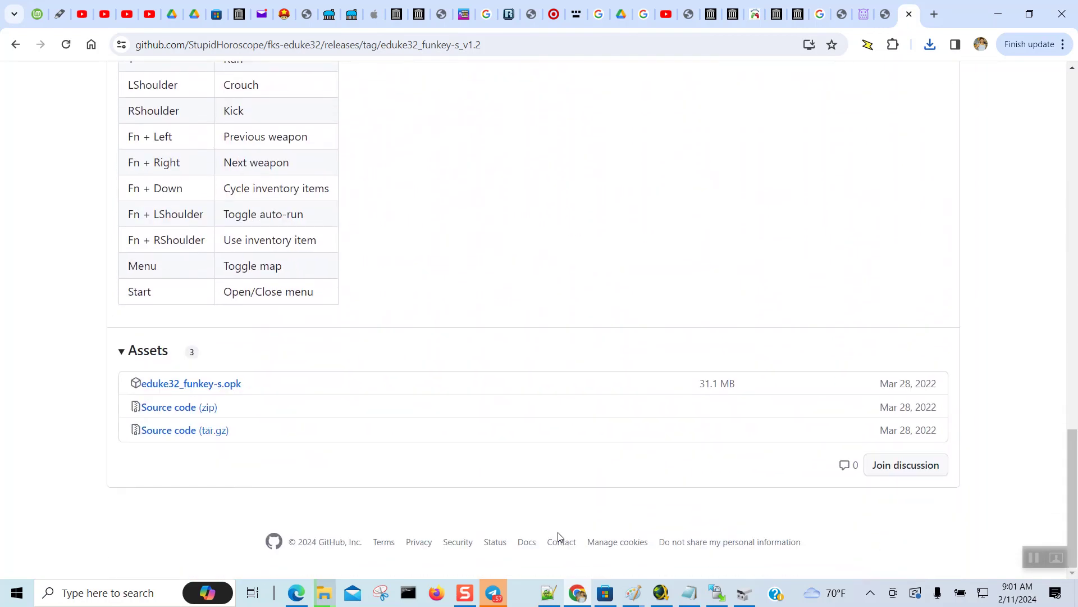
- Download eduke32_funkey-s.opk (31.1 MB) into Native games and go back to the wiki OPK list
left_click(235, 387)
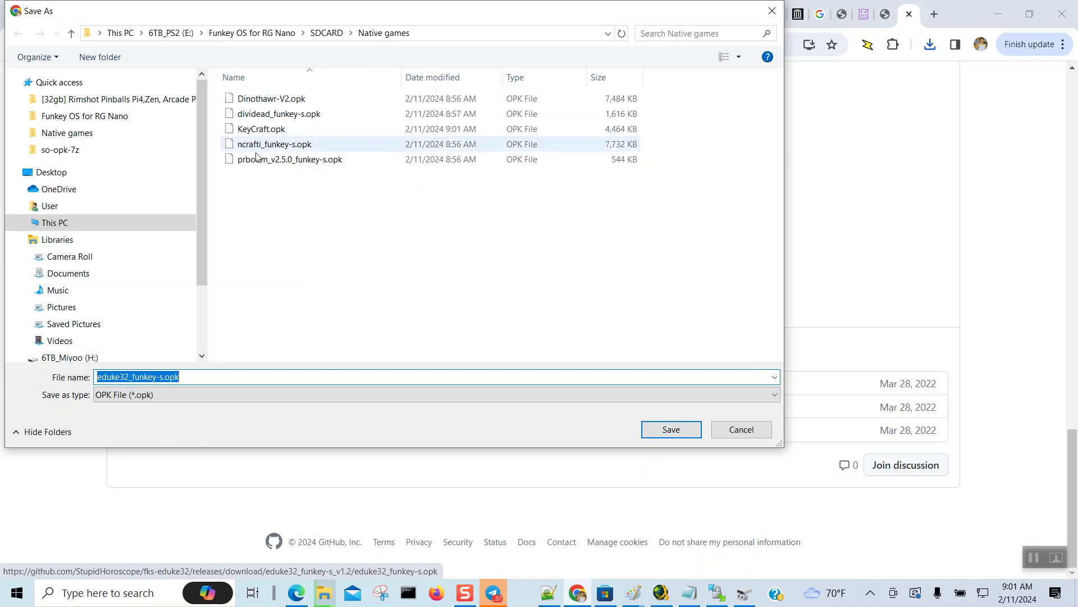
left_click(670, 430)
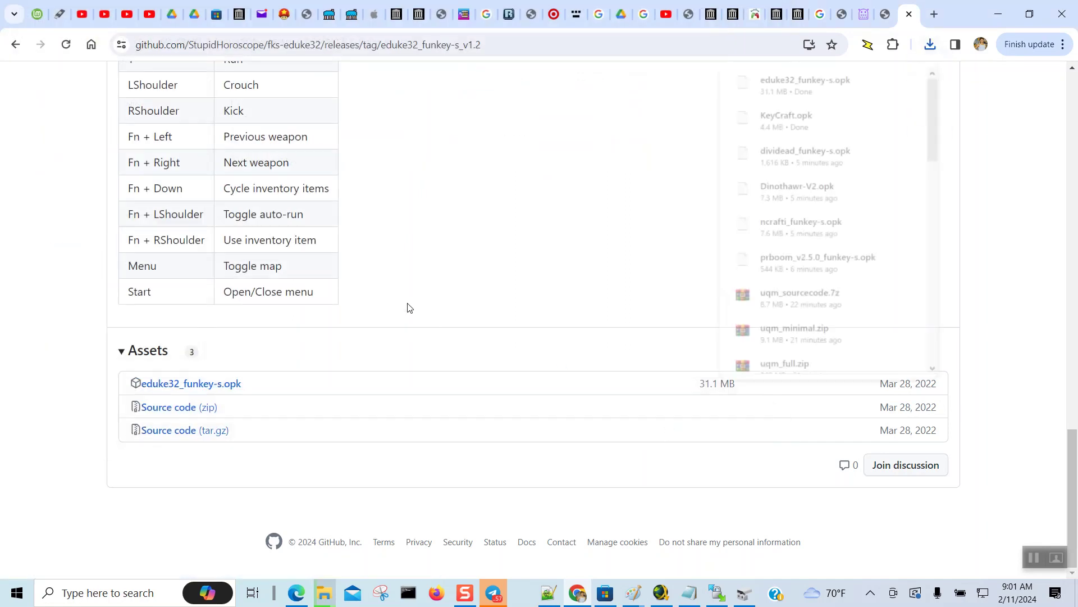
left_click(16, 46)
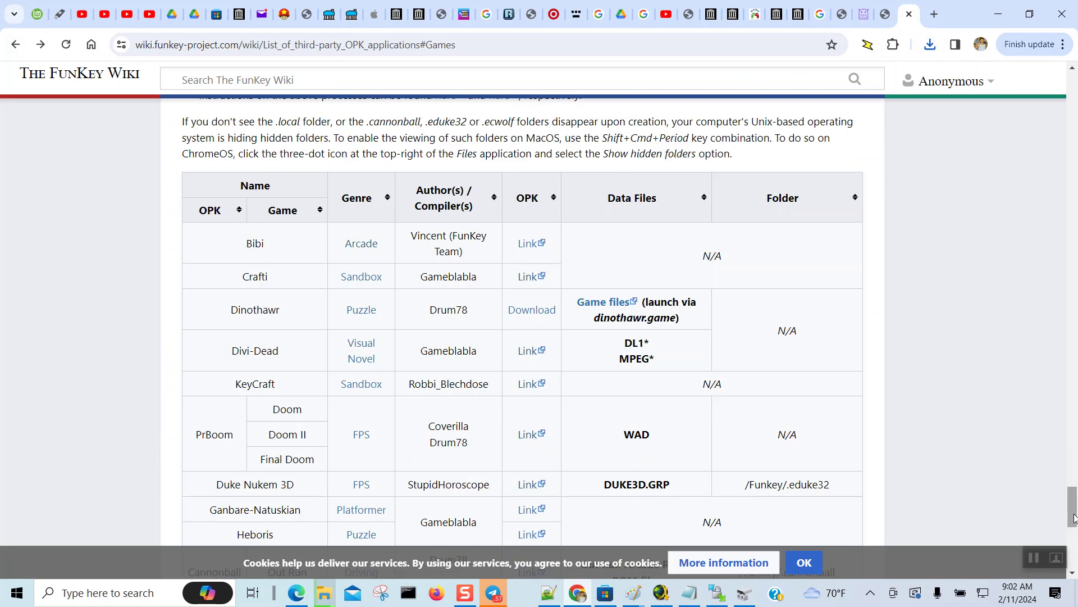
- Scroll the wiki table to Ganbare-Natuskian and open its gnp_funkey-s.opk GitLab page
mouse_move(1073, 517)
left_mouse_down()
mouse_move(1074, 548)
mouse_move(1075, 531)
left_mouse_up()
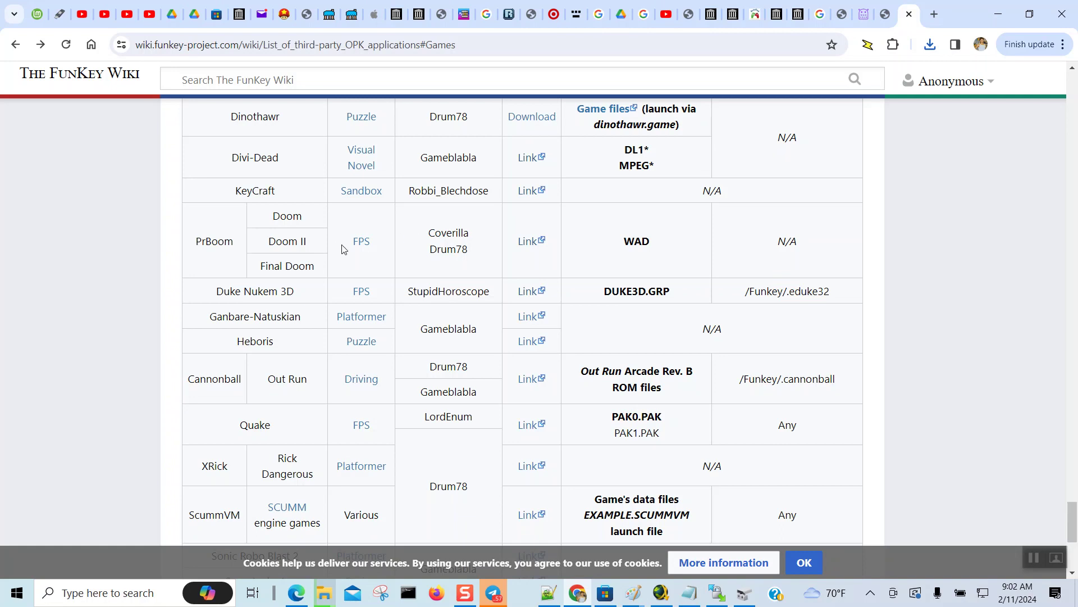
left_click(526, 318)
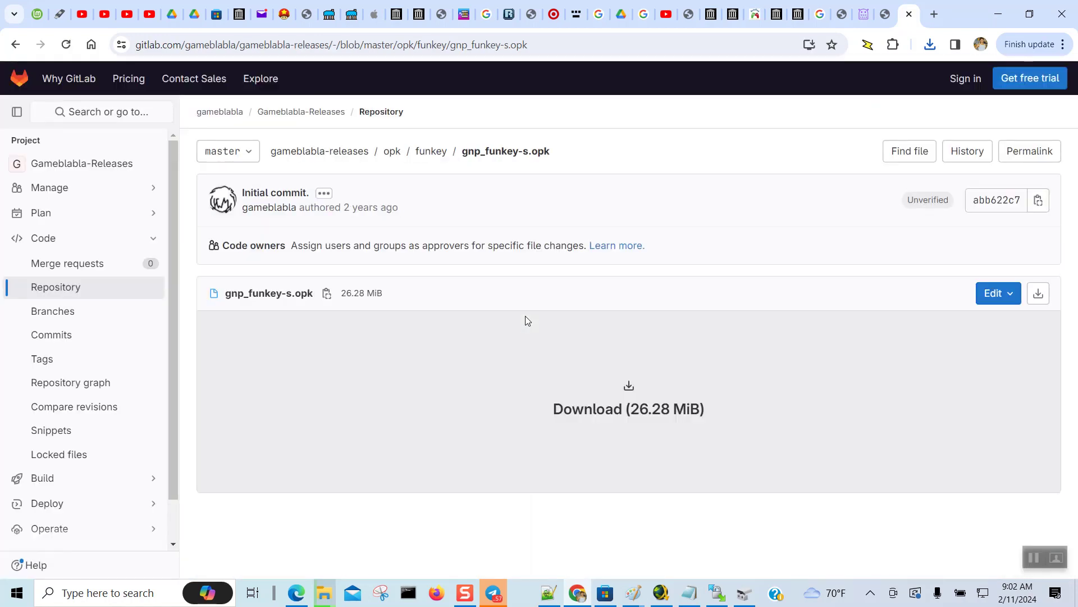
- Save gnp_funkey-s.opk (26.28 MiB) into Native games and return to the wiki games table
left_click(630, 388)
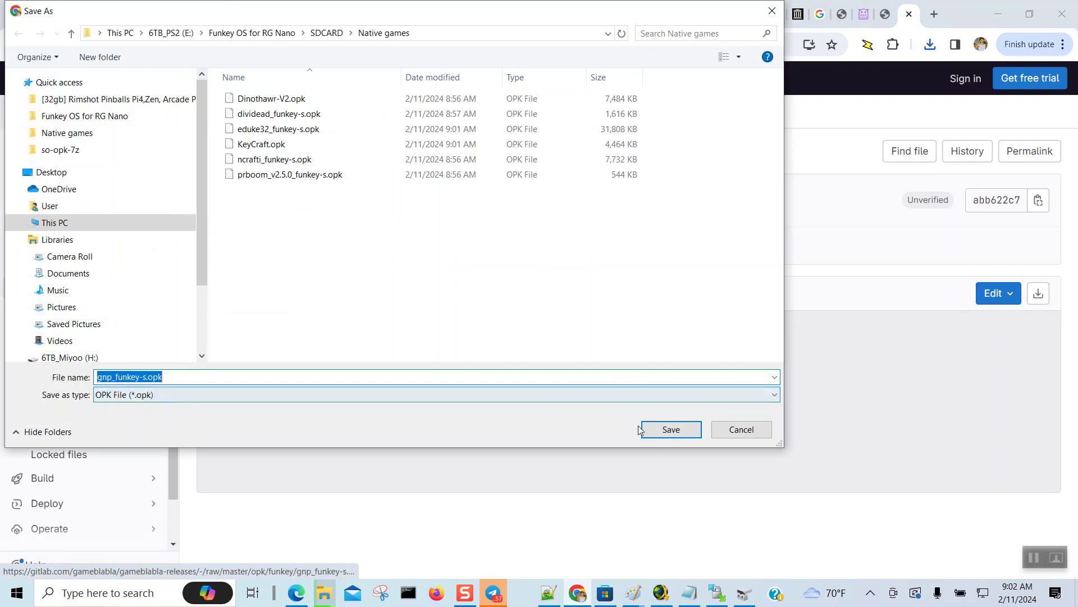
left_click(663, 430)
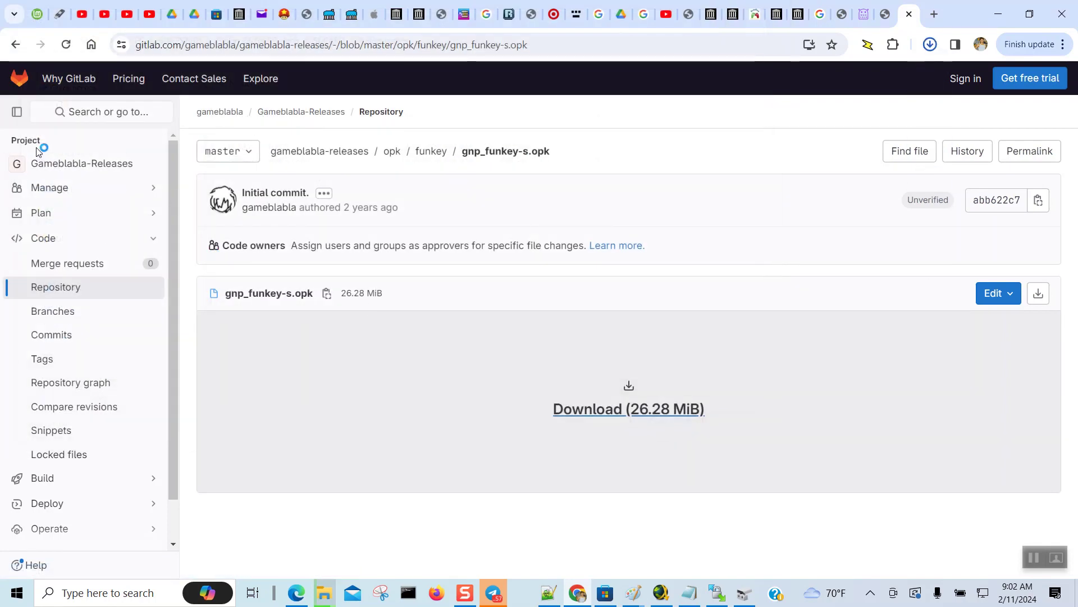
left_click(15, 44)
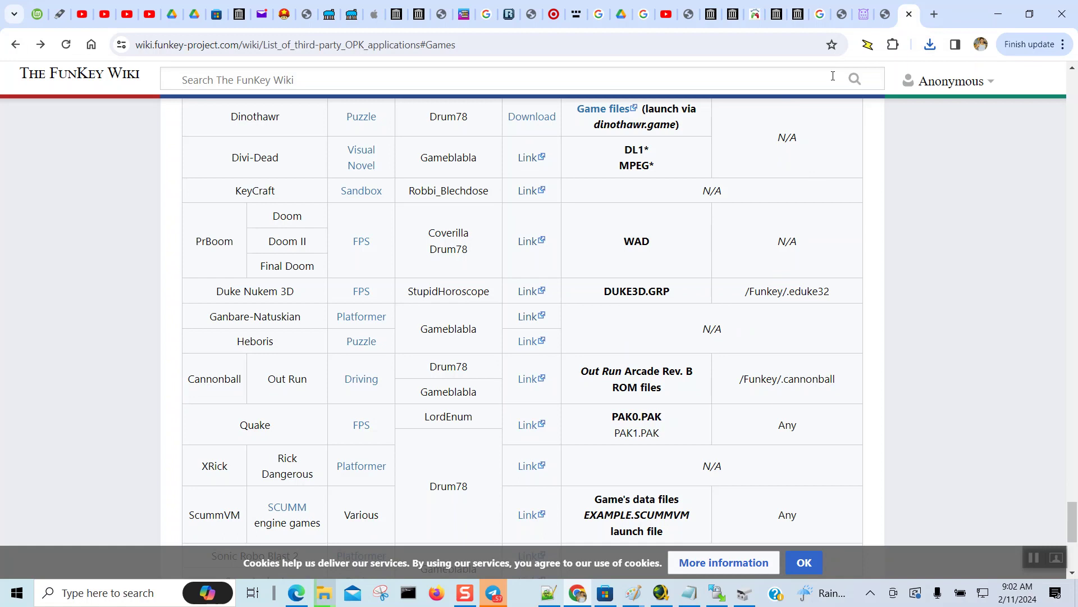
- Download gambatte_libretro.so into SDCARD\Libretro\cores, replacing the existing copy
left_click(881, 20)
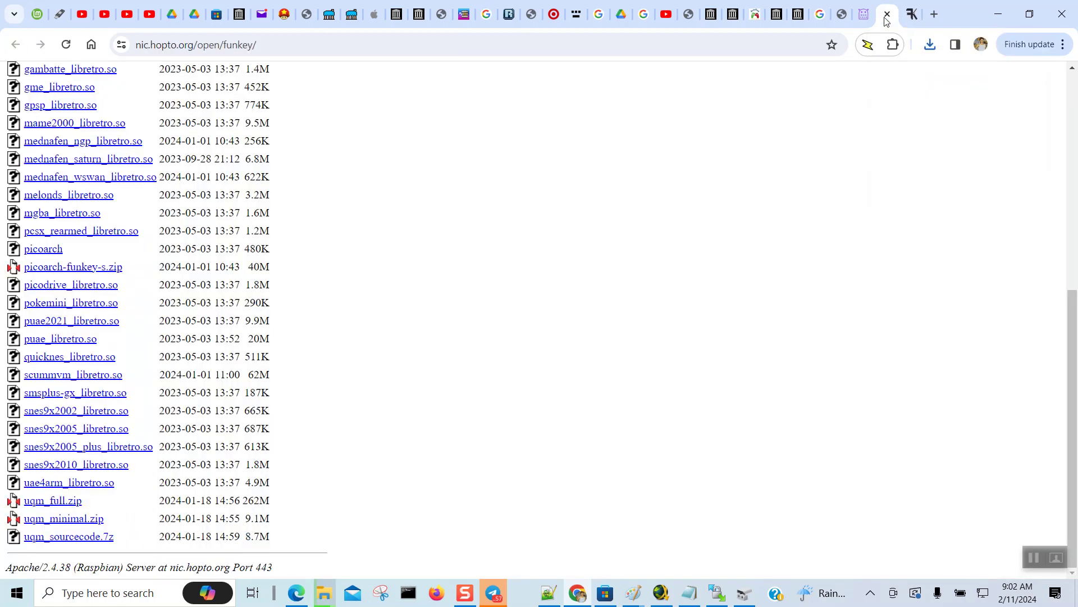
left_click(104, 76)
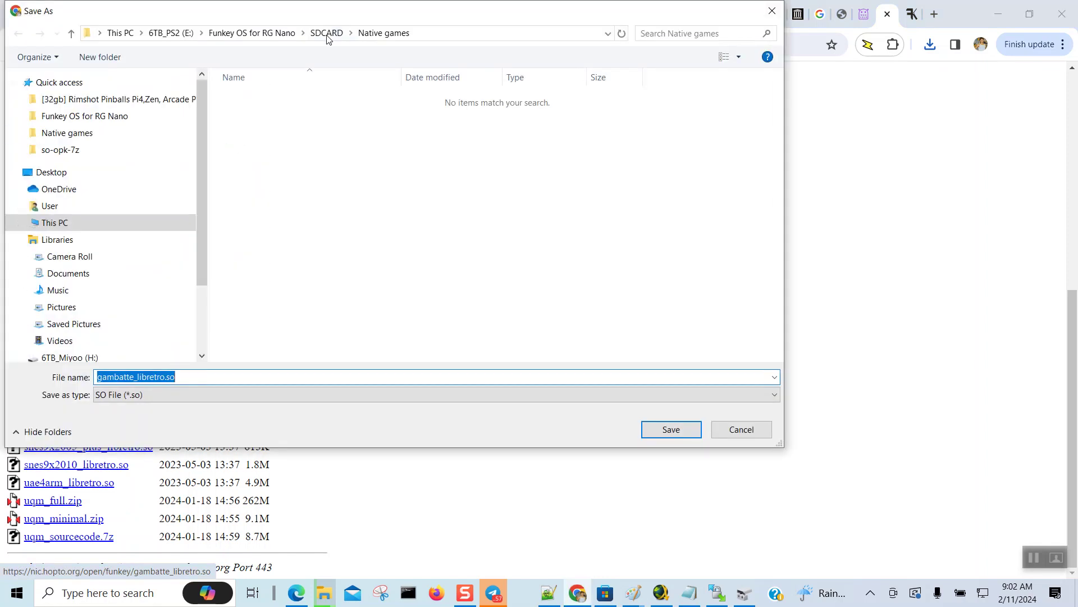
left_click(327, 34)
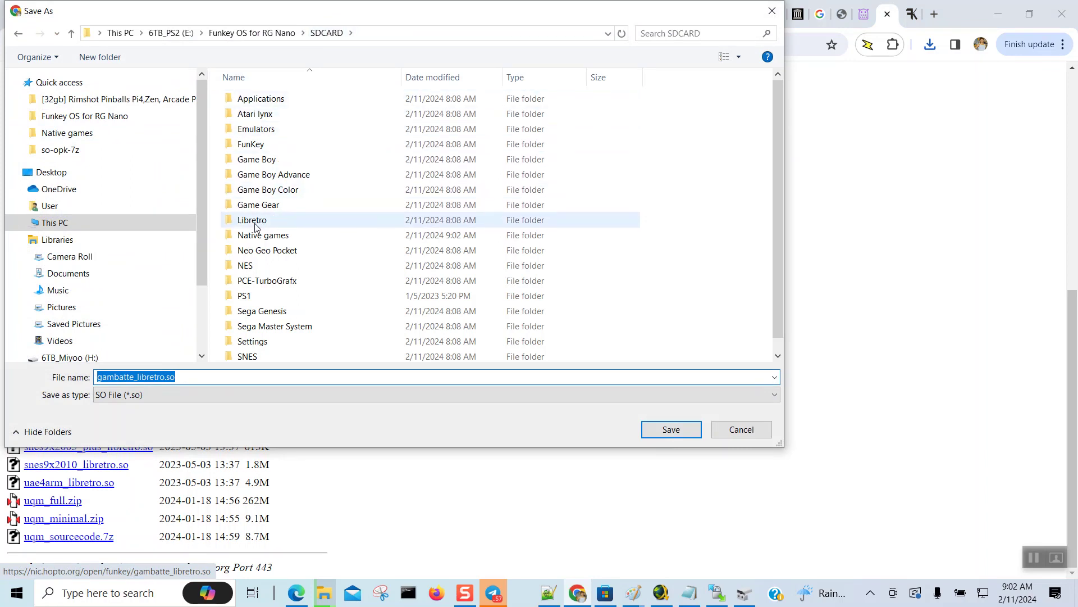
mouse_move(254, 224)
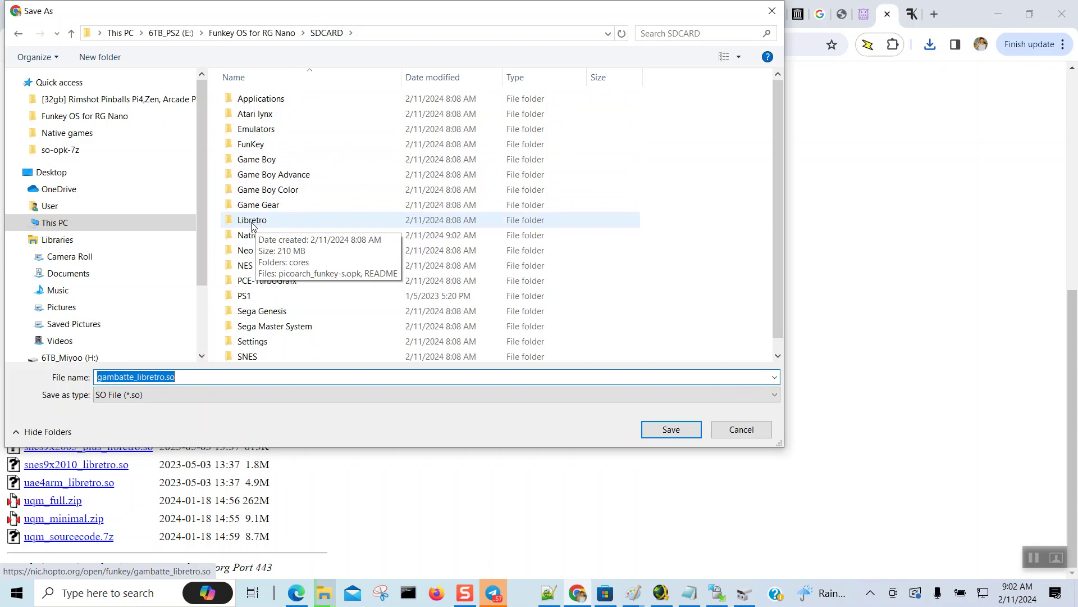
double_click(256, 224)
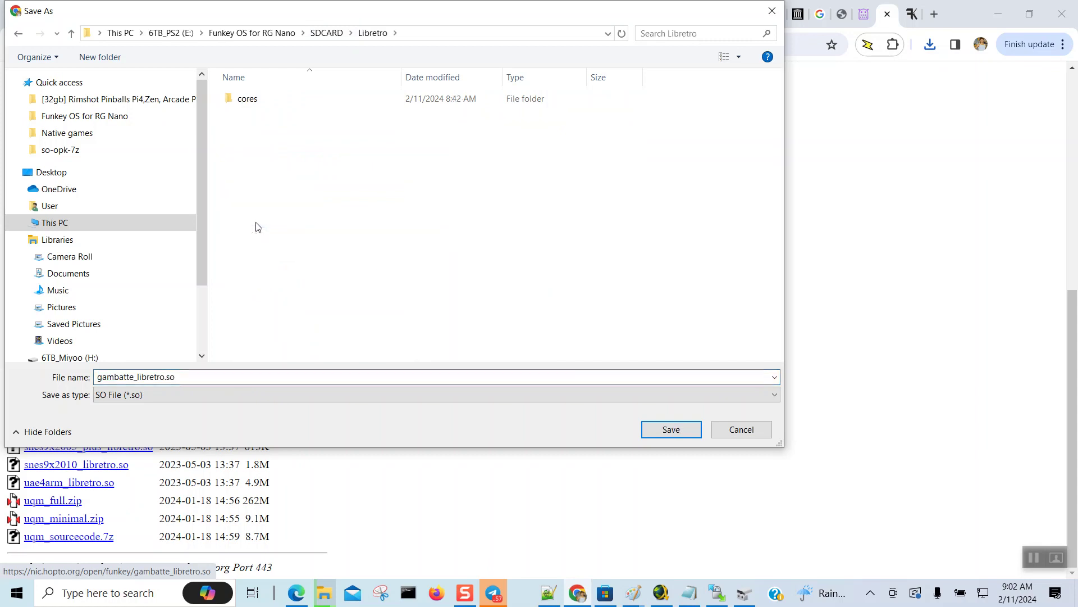
double_click(247, 99)
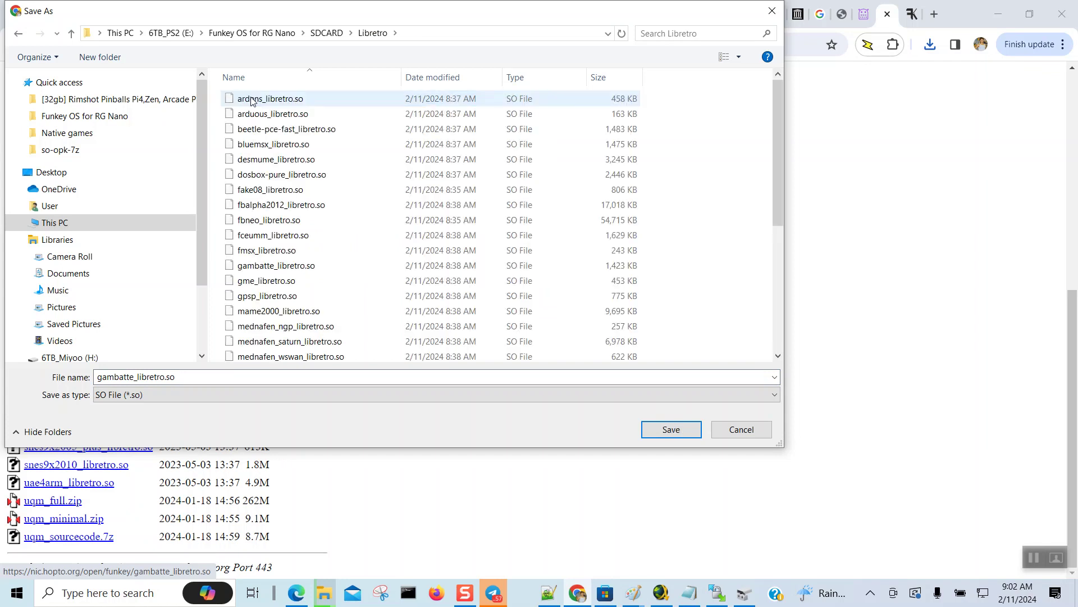
left_click(663, 430)
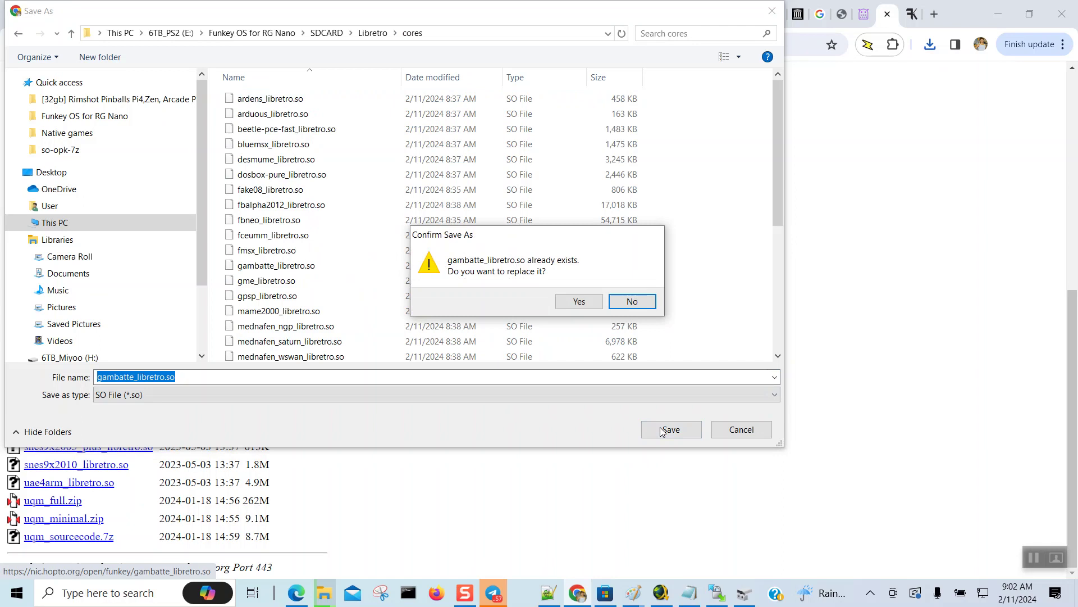
left_click(579, 302)
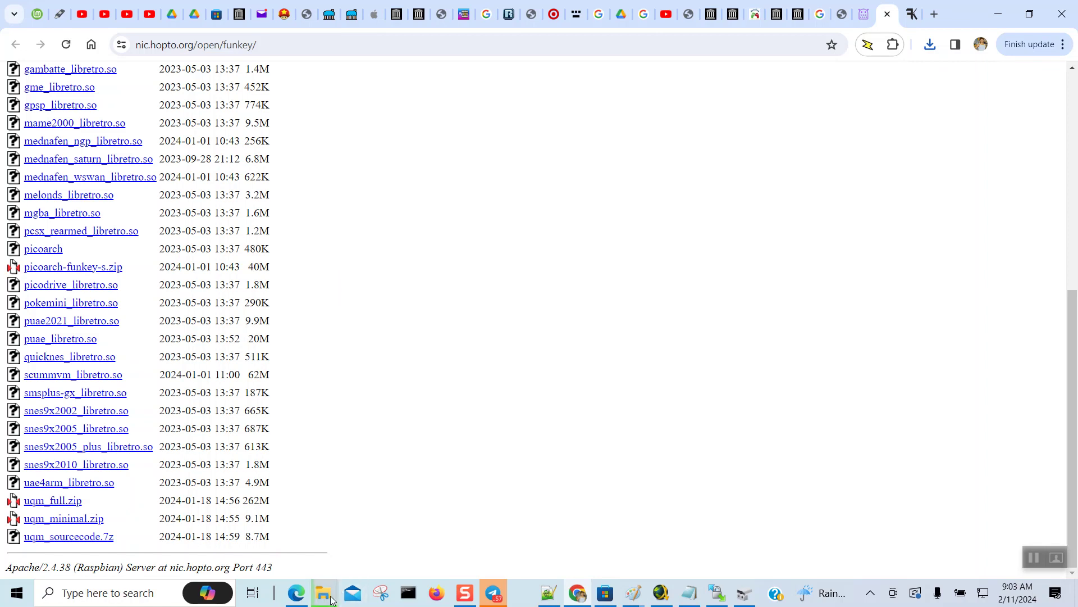
- Bring the RG Nano -SDcard File Explorer window up beside Chrome
mouse_move(335, 596)
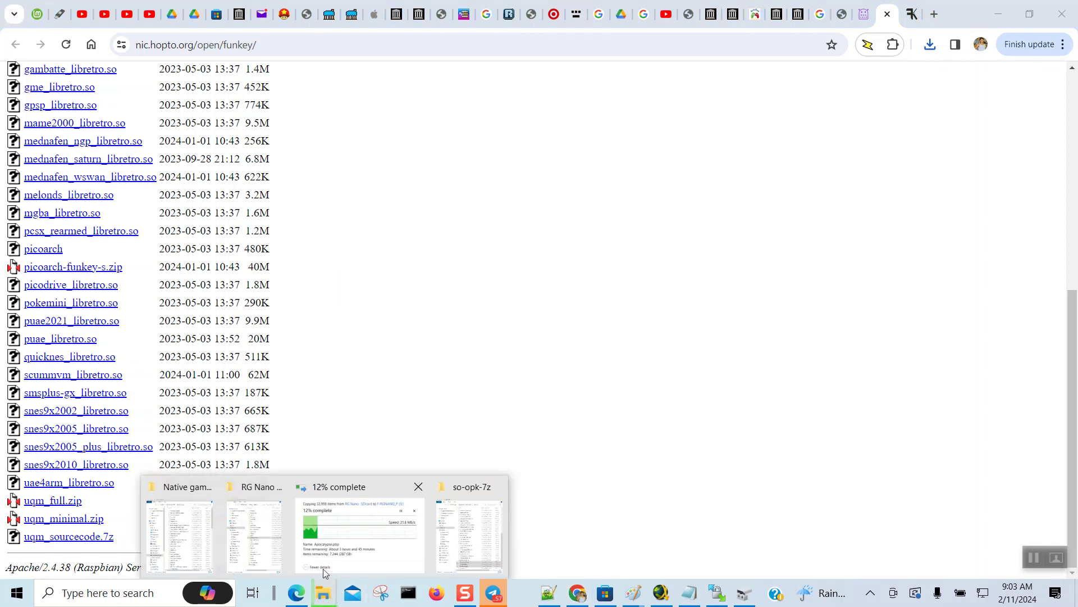
mouse_move(259, 545)
left_click(258, 545)
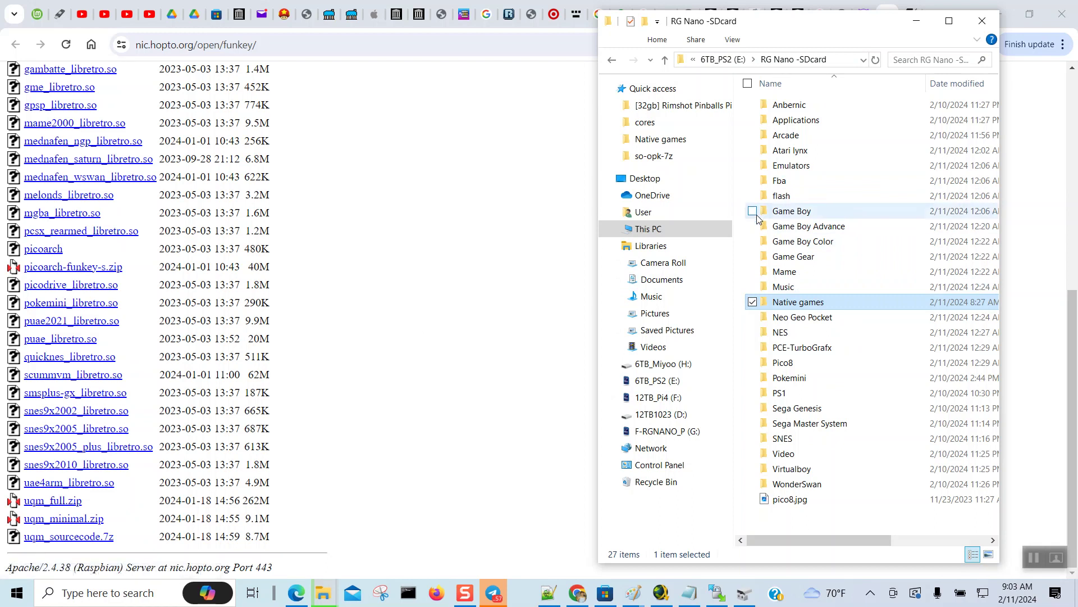
- Look inside the SNES folder, then go back up and open PCE-TurboGrafx (857 items)
double_click(780, 440)
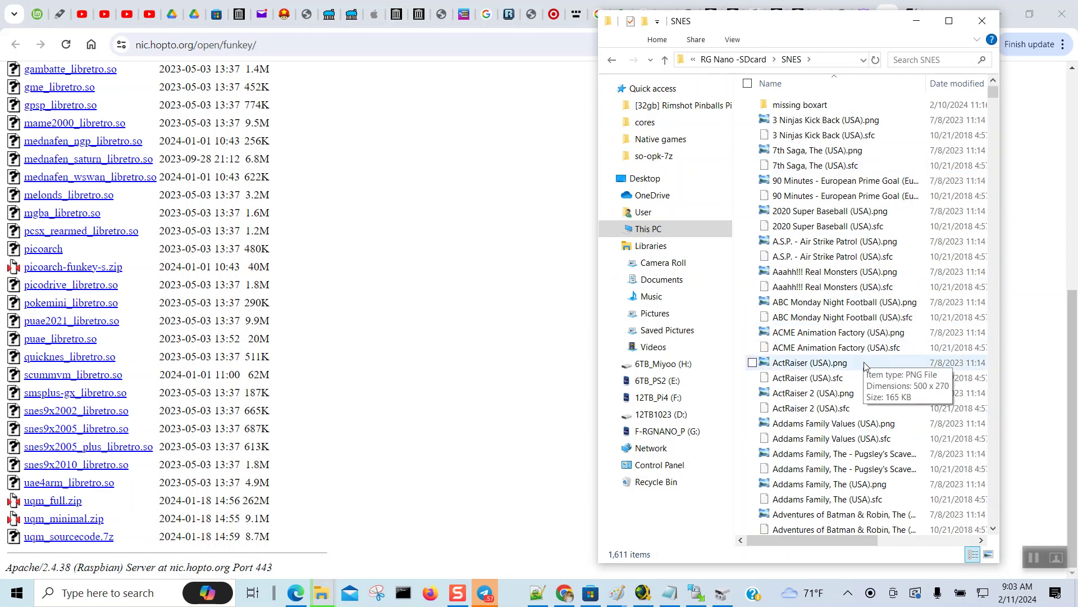
left_click(664, 62)
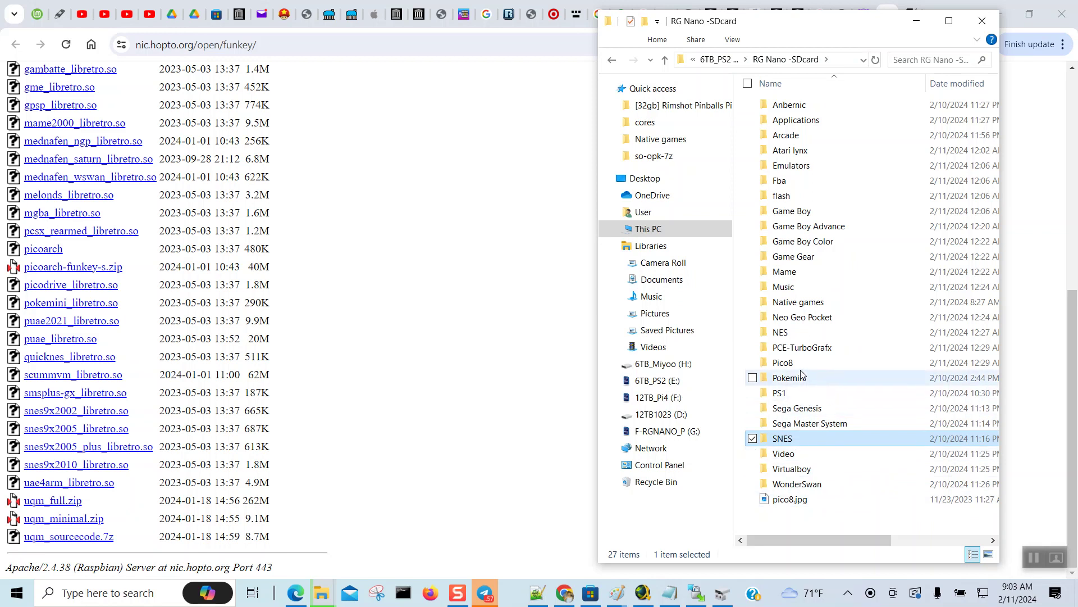
mouse_move(826, 322)
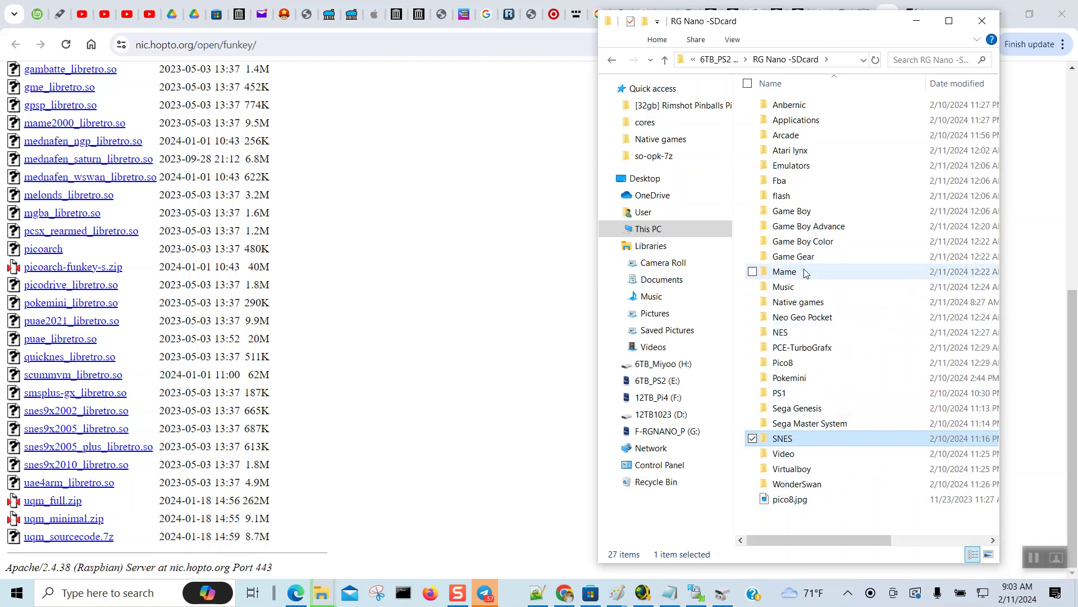
mouse_move(807, 281)
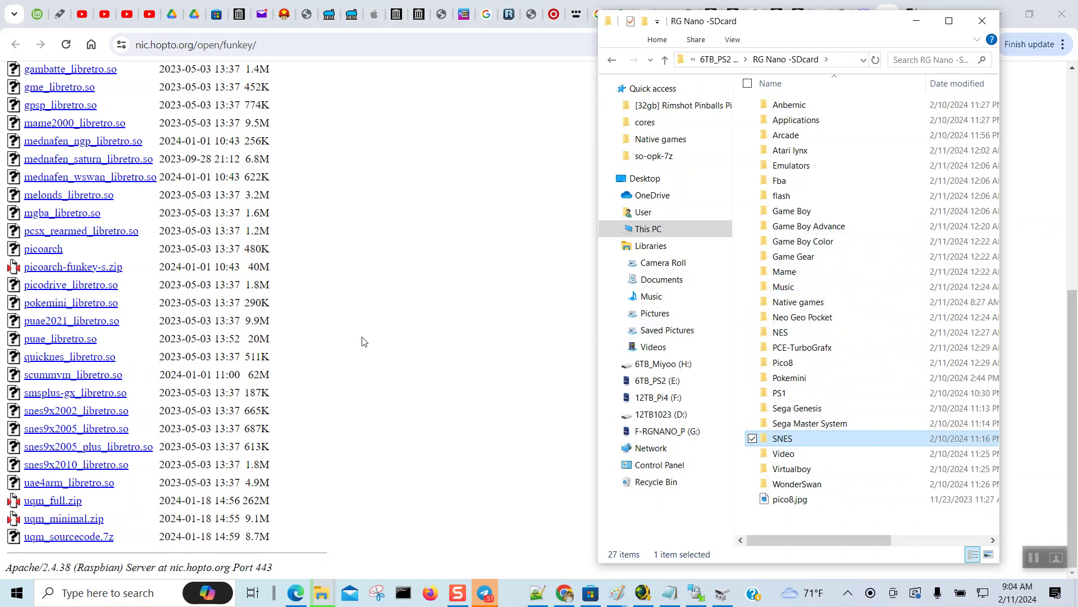
mouse_move(820, 159)
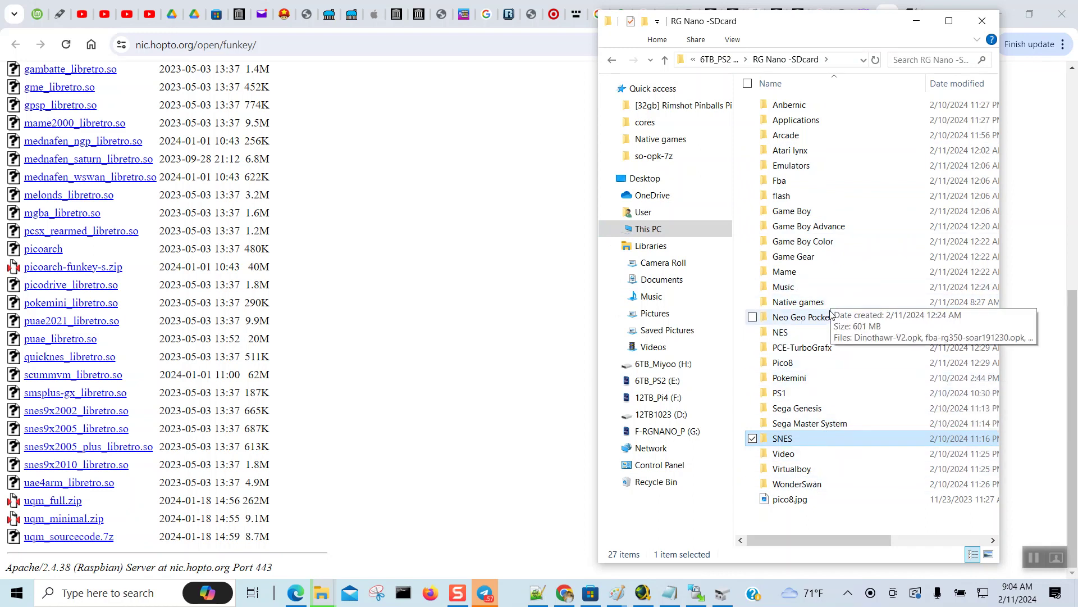
mouse_move(816, 352)
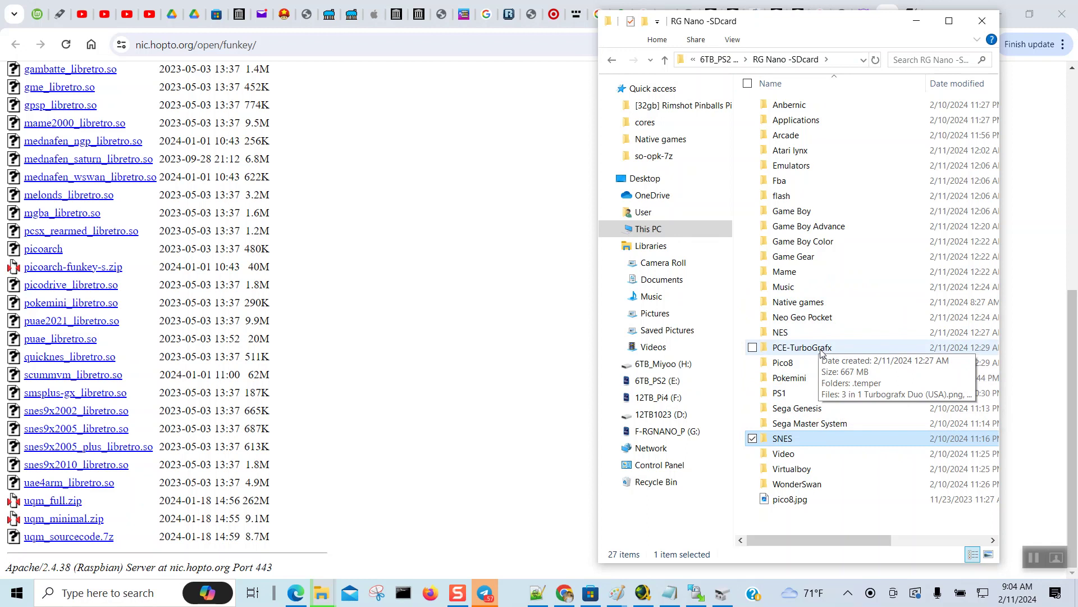
double_click(820, 353)
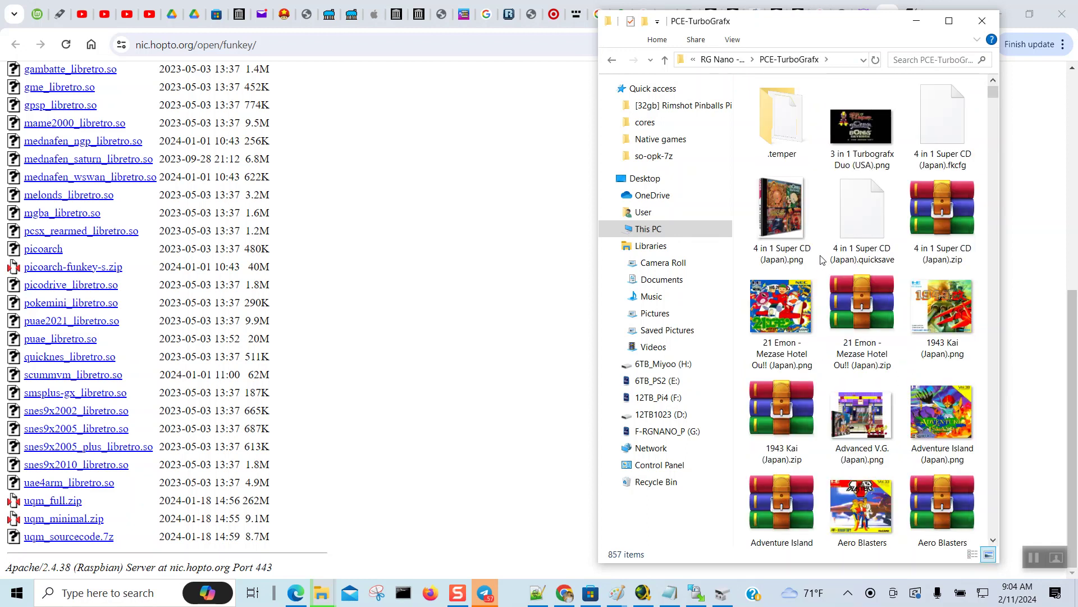
- Open '4 in 1 Super CD (Japan).zip' with 7-Zip from its right-click menu
left_click(936, 237)
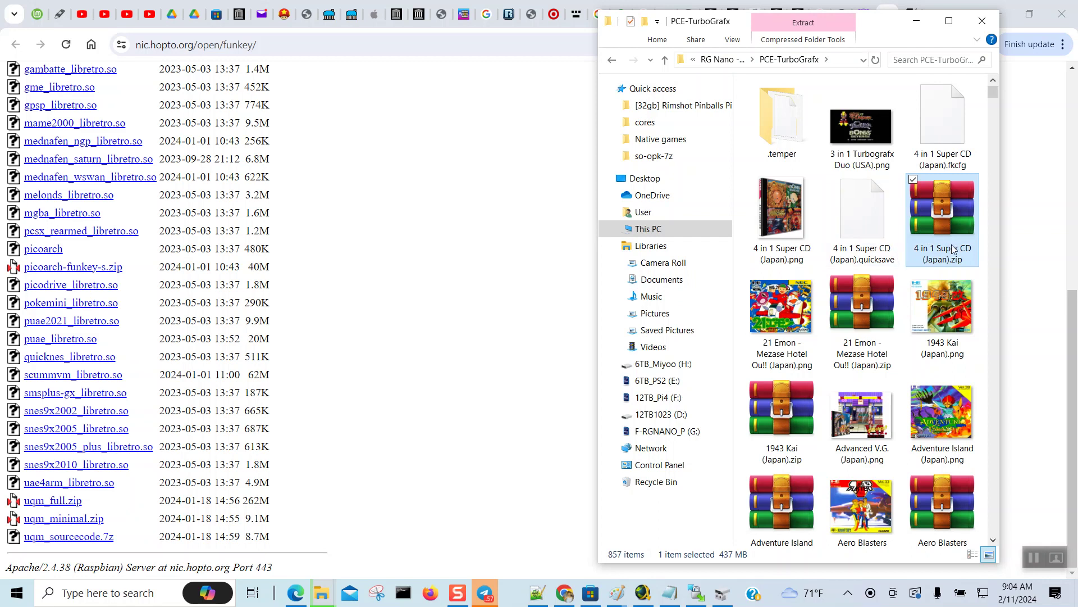
right_click(945, 247)
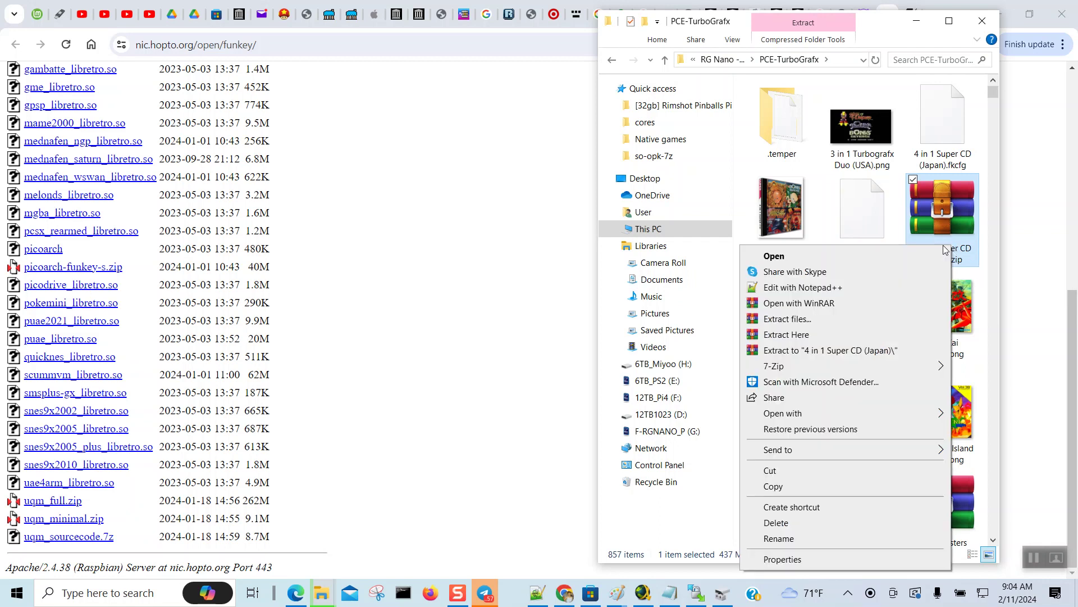
mouse_move(831, 369)
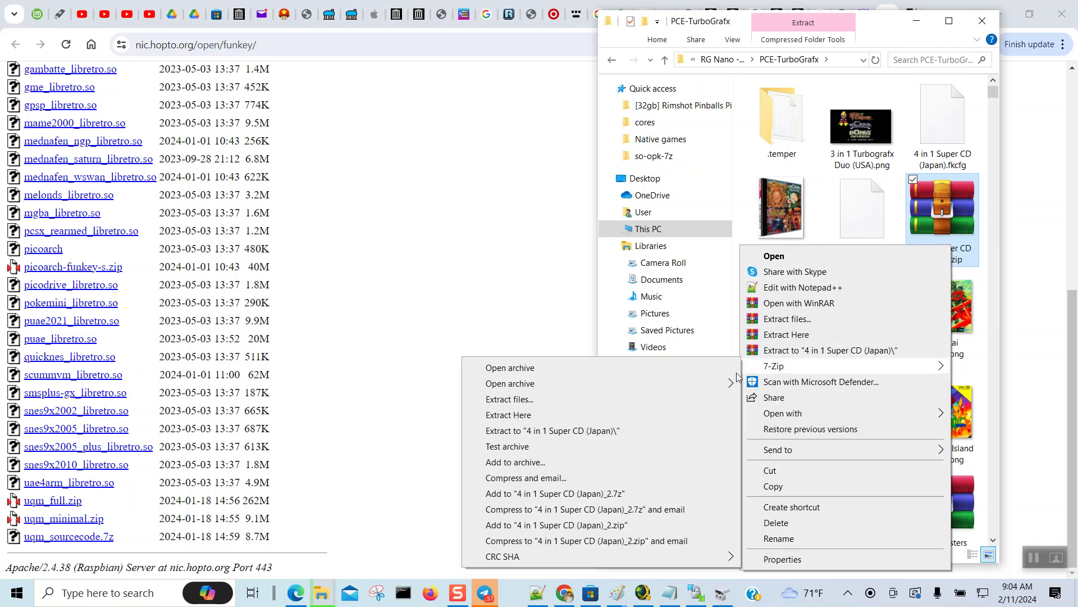
left_click(707, 373)
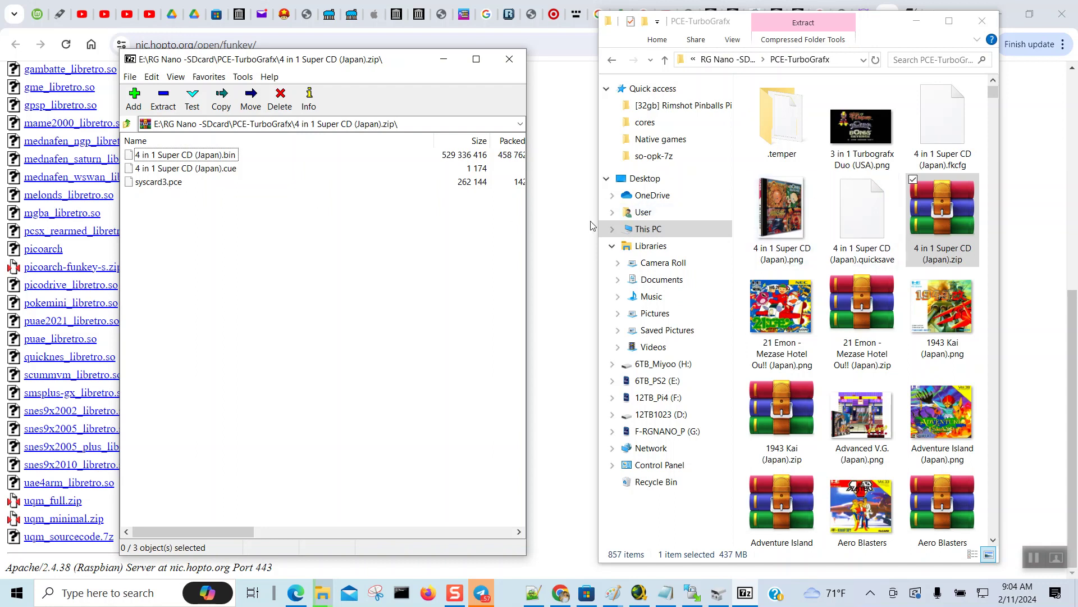
- Copy syscard3.pce from the archive into the PCE-TurboGrafx folder, then close 7-Zip
left_click(171, 185)
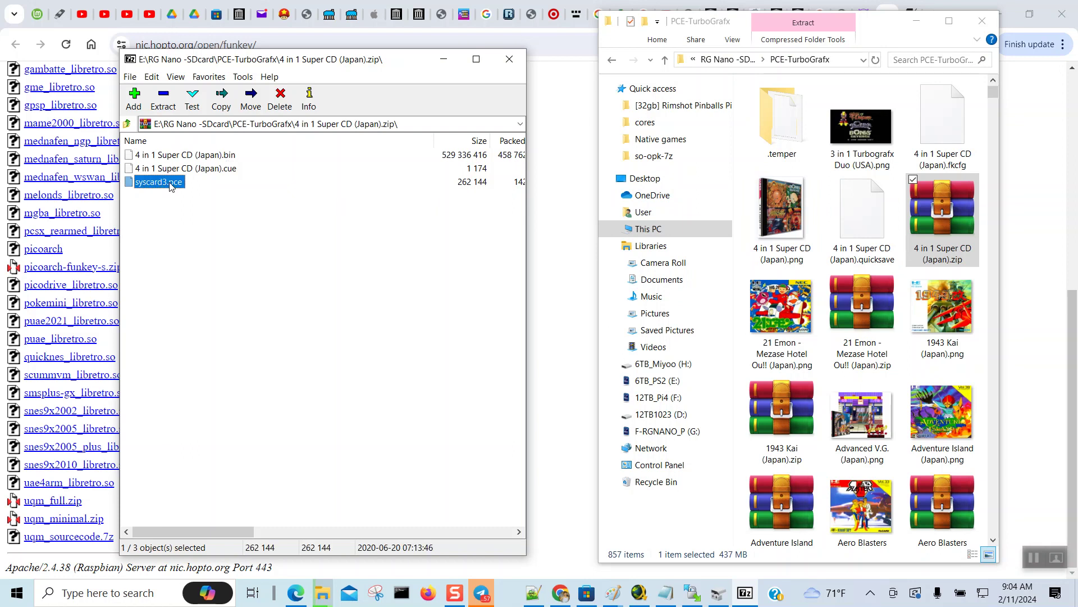
left_click_drag(170, 185, 821, 183)
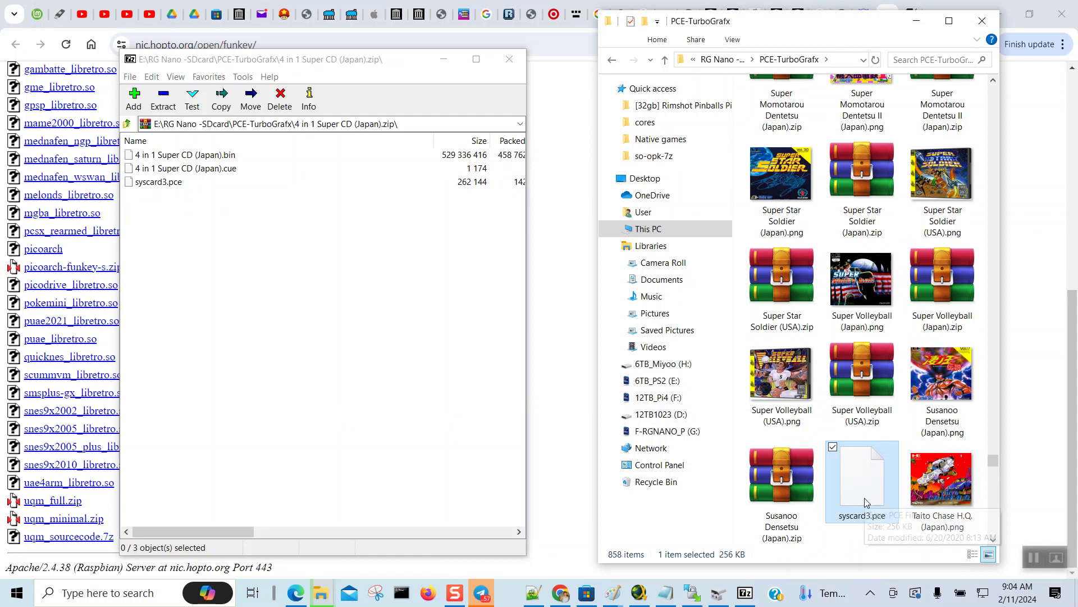
left_click(511, 59)
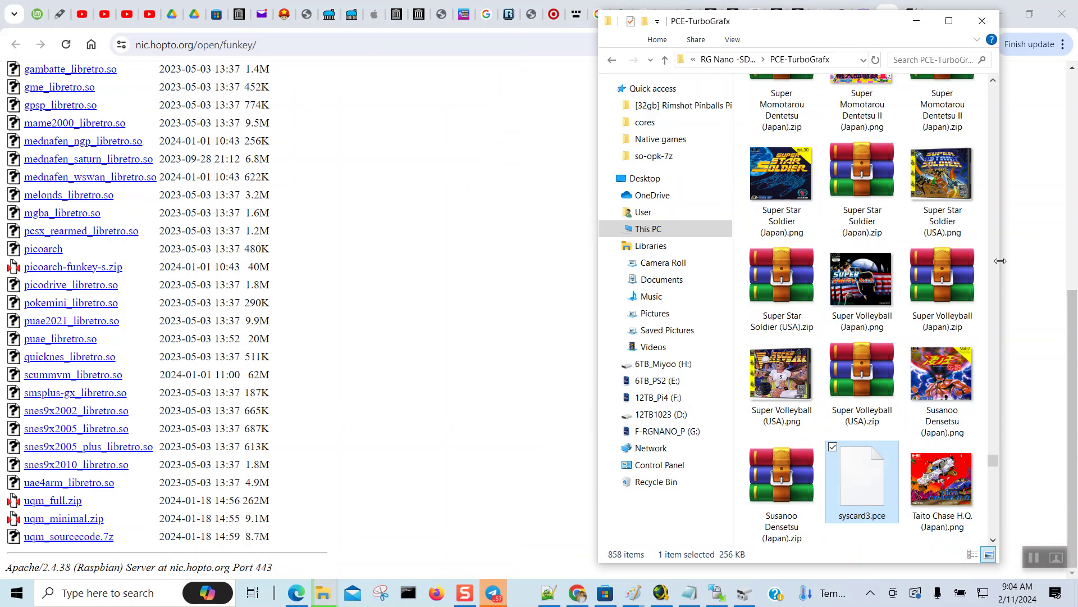
- Scroll to the top of PCE-TurboGrafx and close the Explorer window, leaving Chrome's core listing
scroll(993, 161, "up", 5)
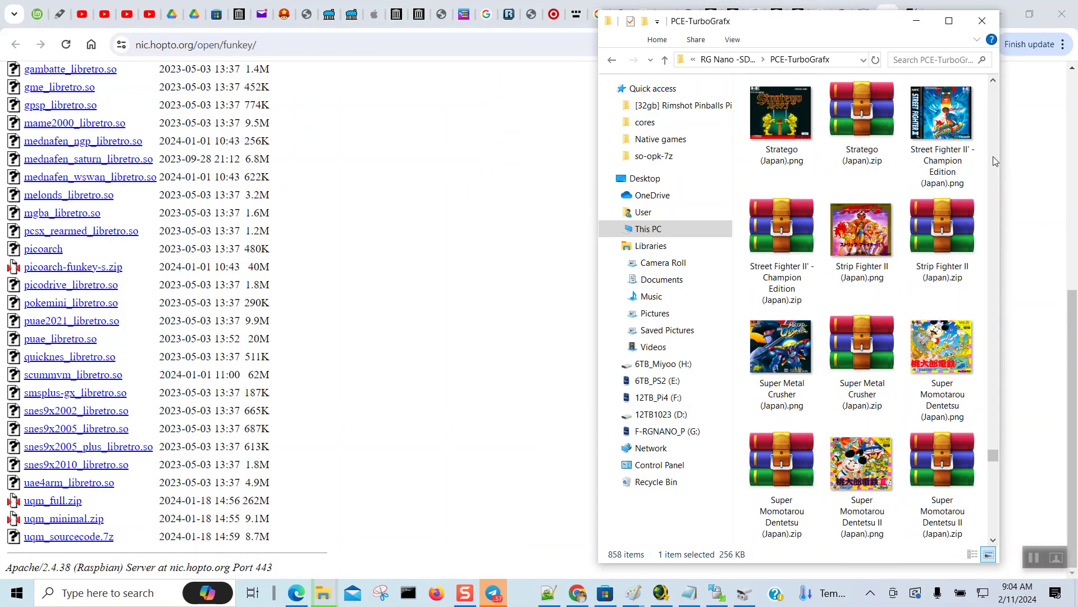
scroll(995, 109, "up", 5)
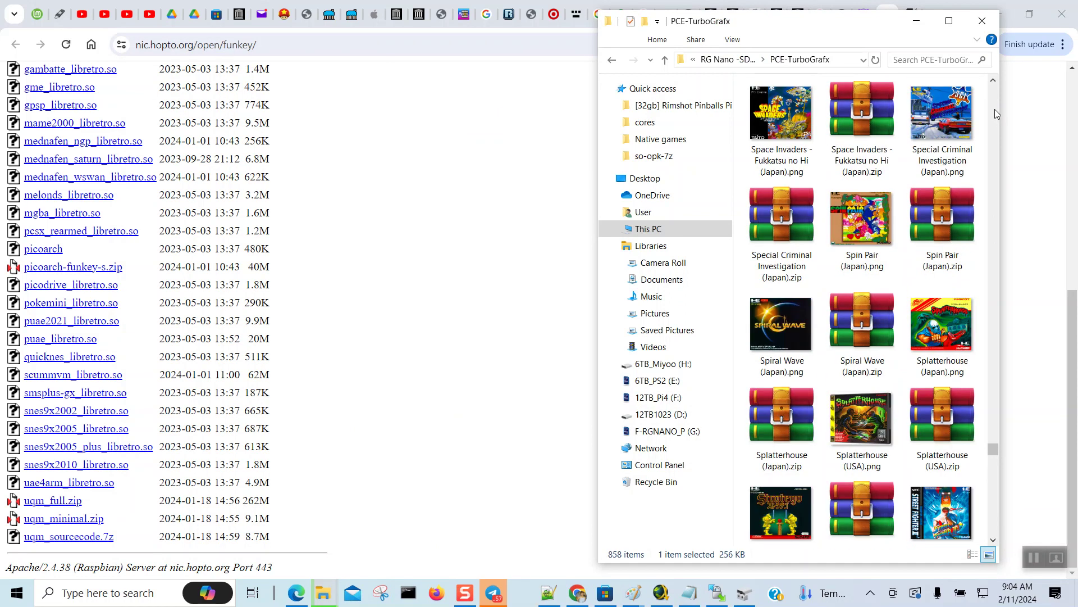
scroll(996, 109, "up", 3)
scroll(995, 109, "up", 20)
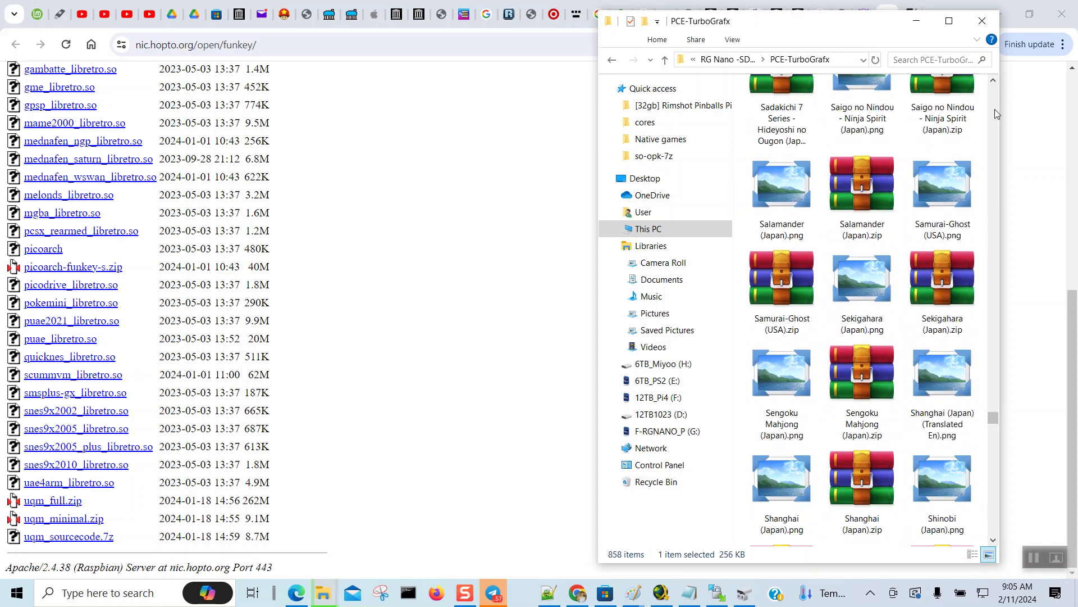
scroll(995, 109, "up", 10)
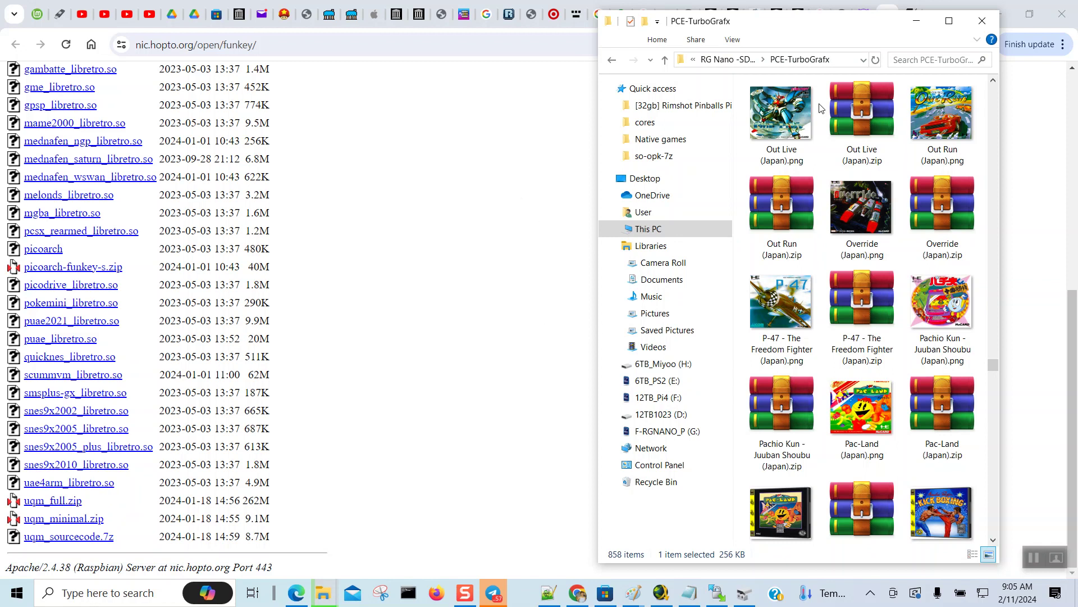
left_click(982, 23)
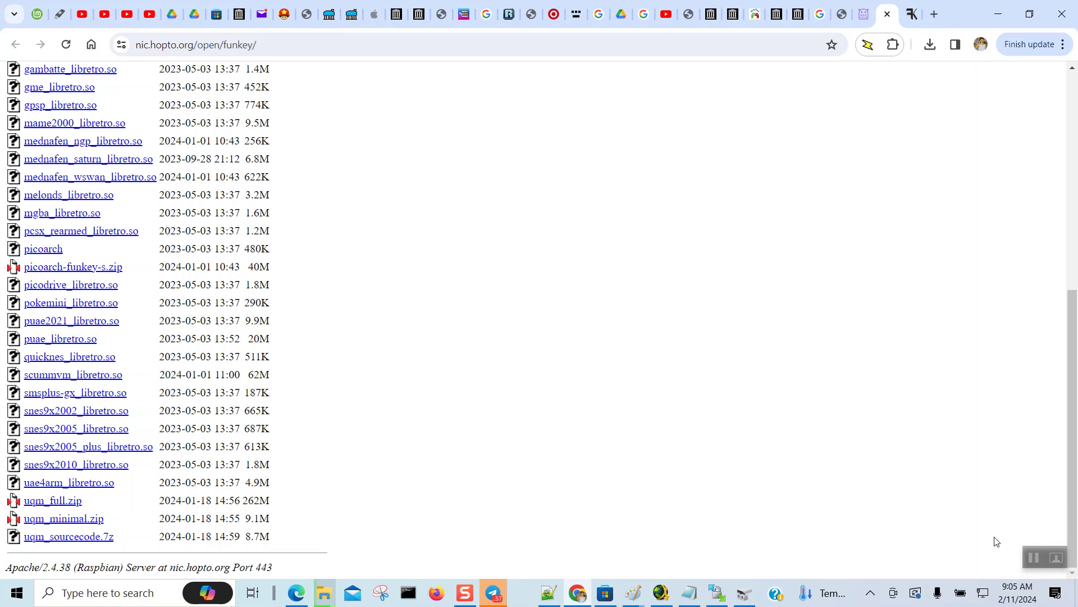